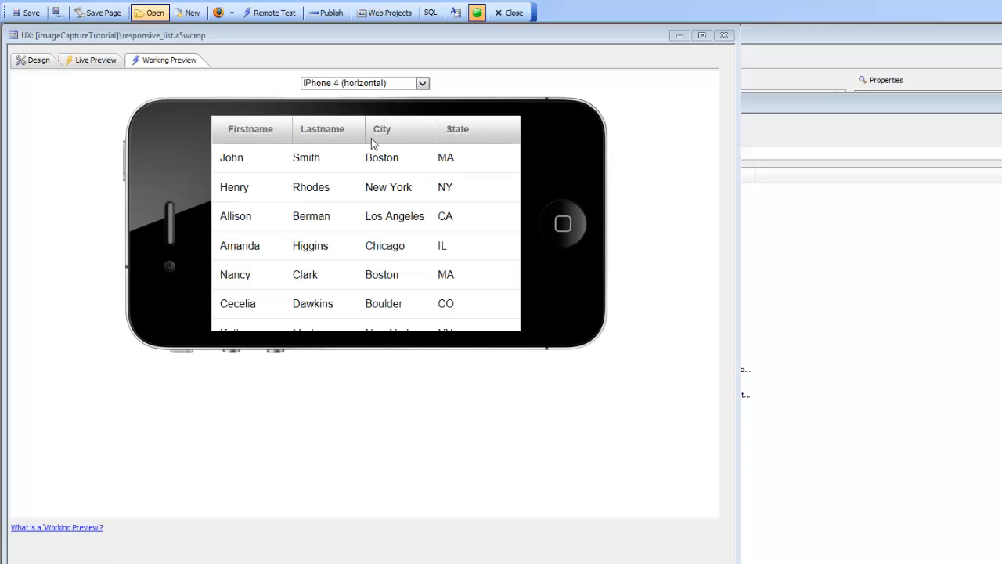
# Switch the working preview's device to iPhone 4 (vertical).
pyautogui.click(368, 84)
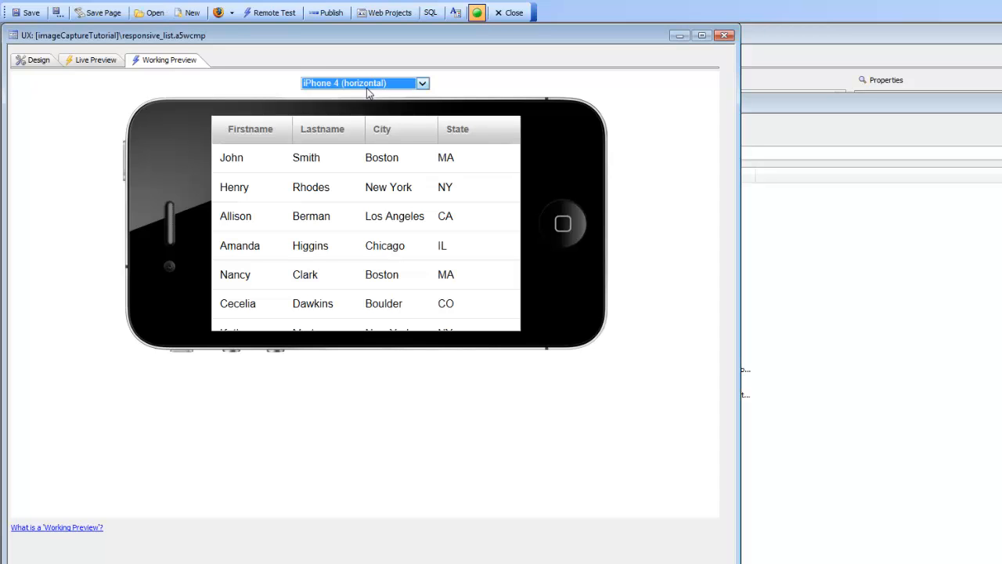
pyautogui.click(411, 85)
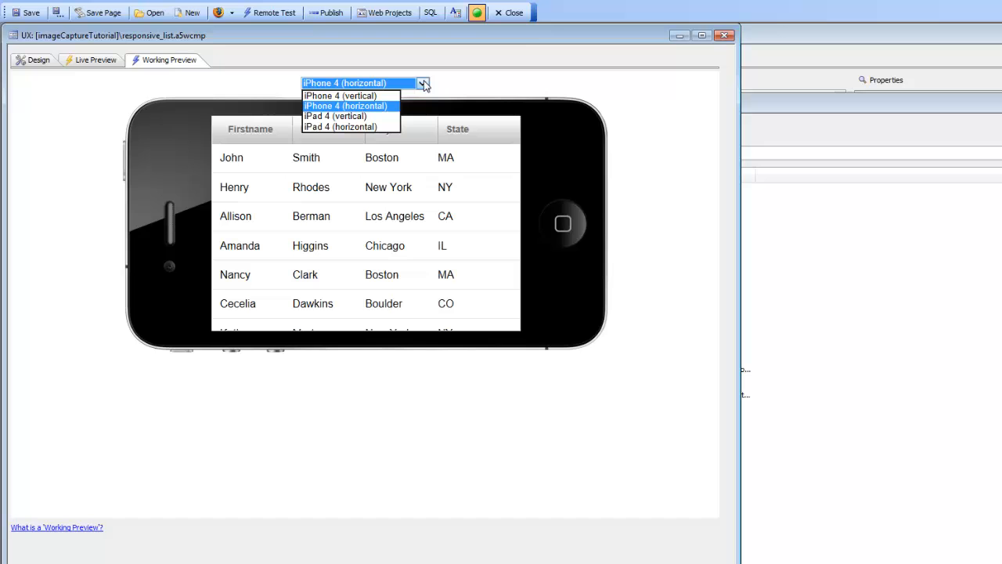
pyautogui.click(349, 97)
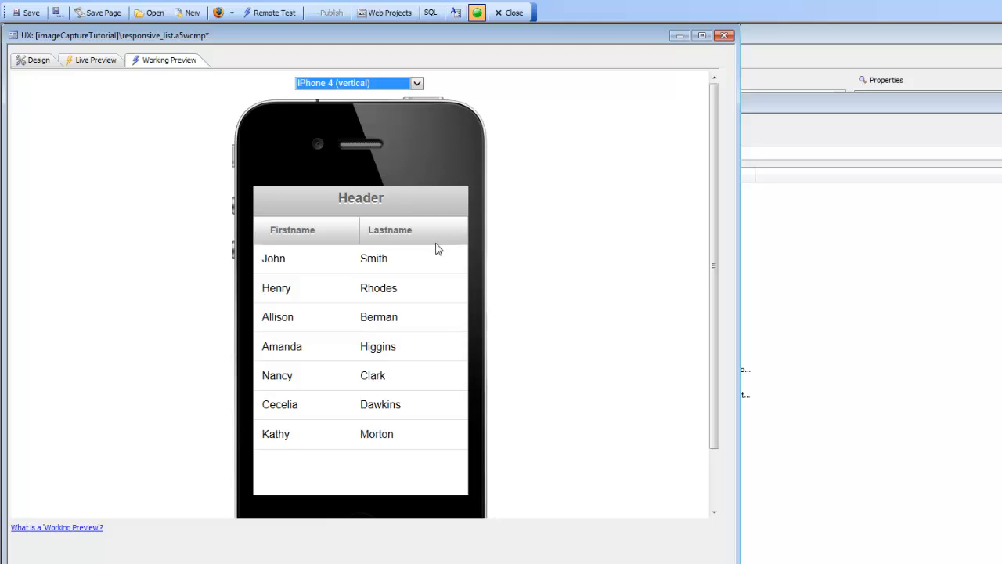
# Return to the component's design and inspect the properties of the static header text and the list1 control.
pyautogui.click(33, 63)
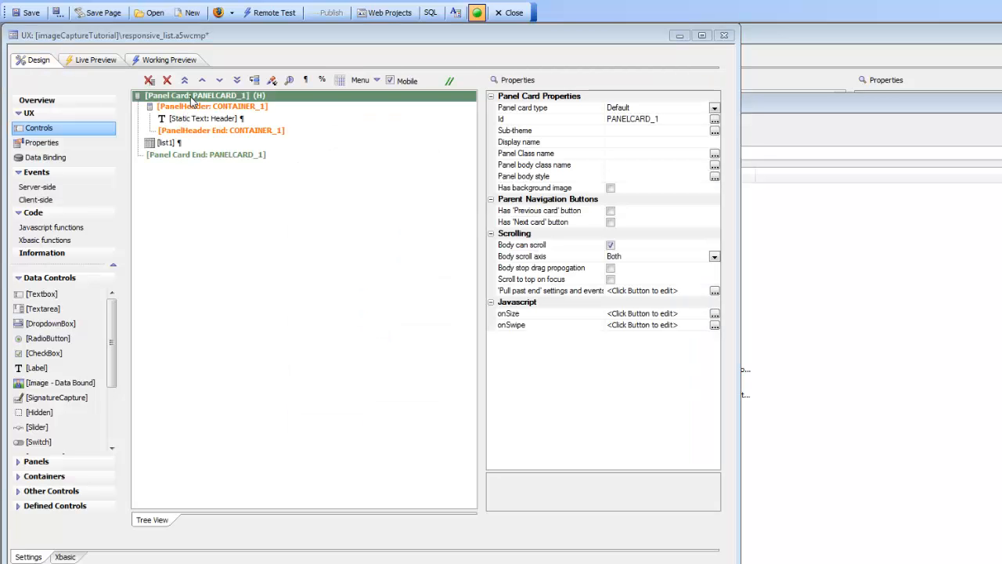
pyautogui.click(166, 149)
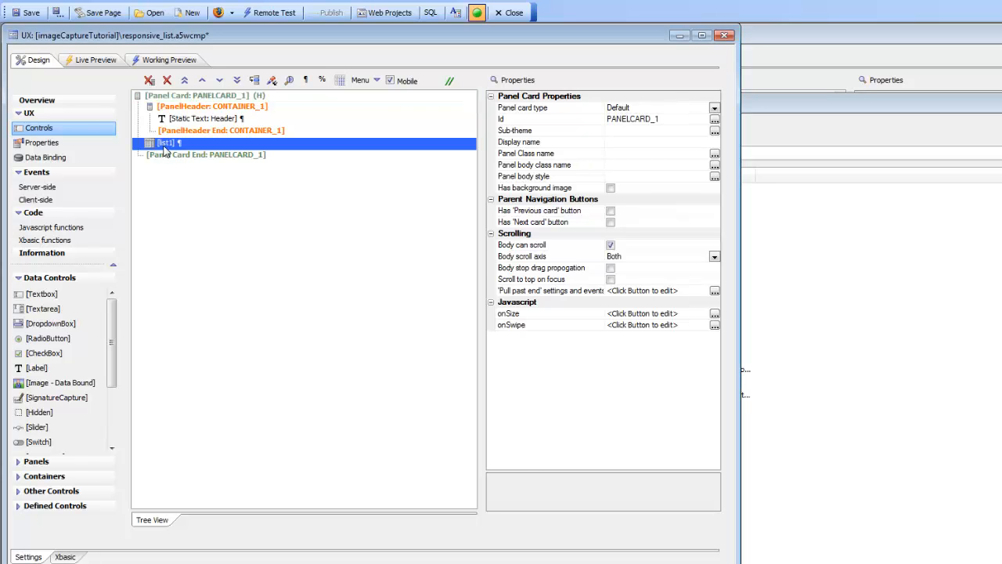
pyautogui.click(197, 118)
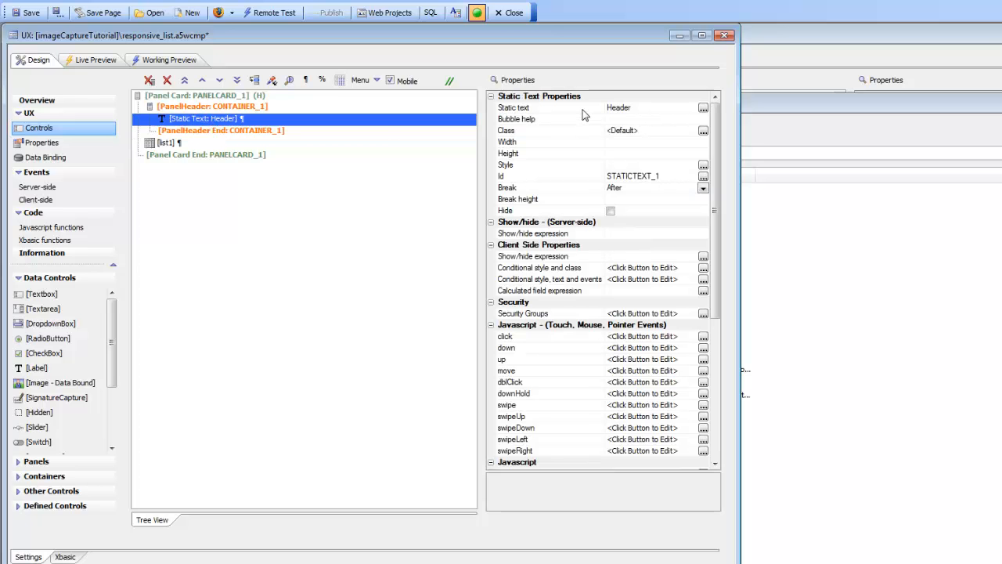
pyautogui.click(170, 145)
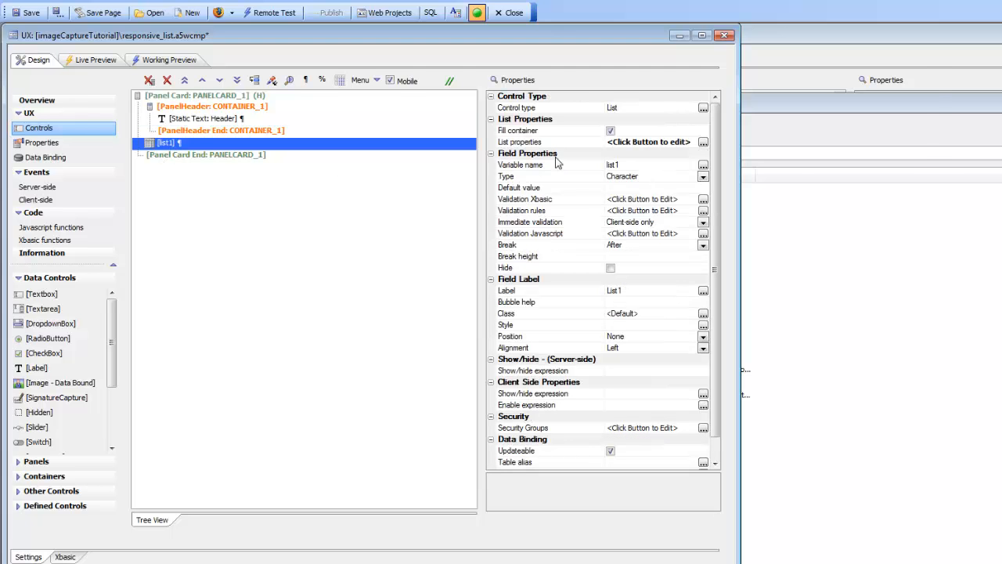
# Open list1's List Builder and examine its Horizontal and Vertical layout definitions.
pyautogui.click(539, 142)
pyautogui.click(539, 142)
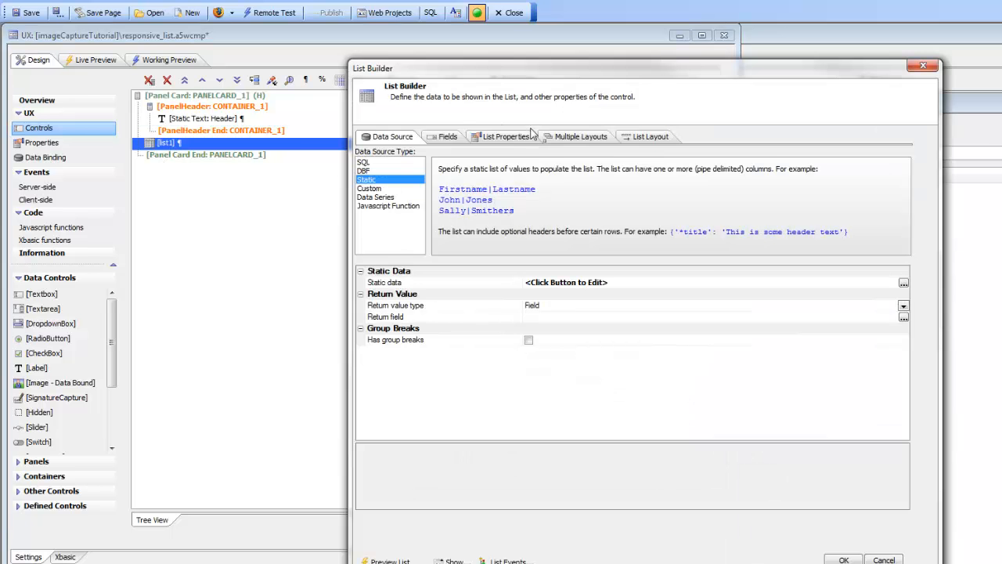
pyautogui.click(562, 138)
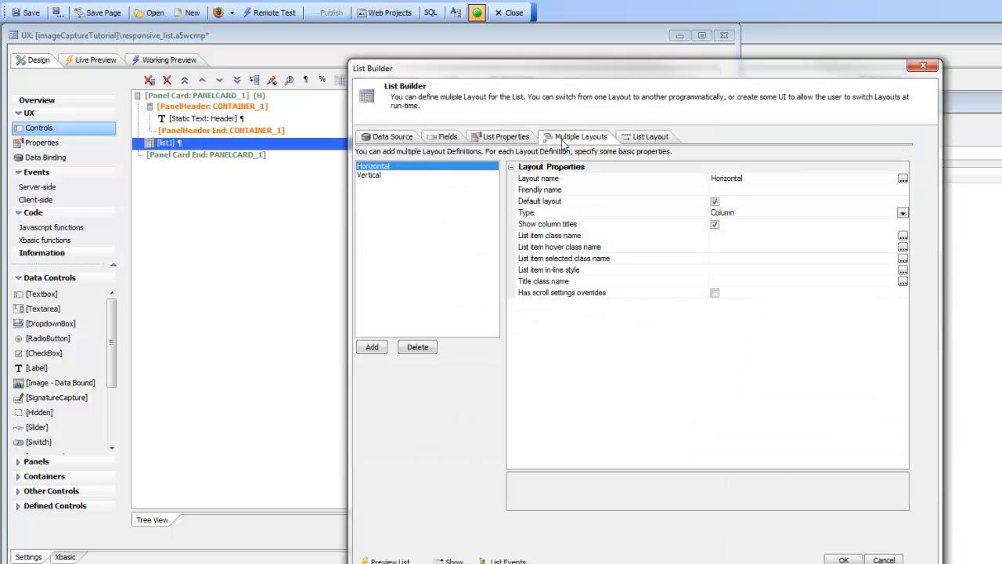
pyautogui.click(375, 176)
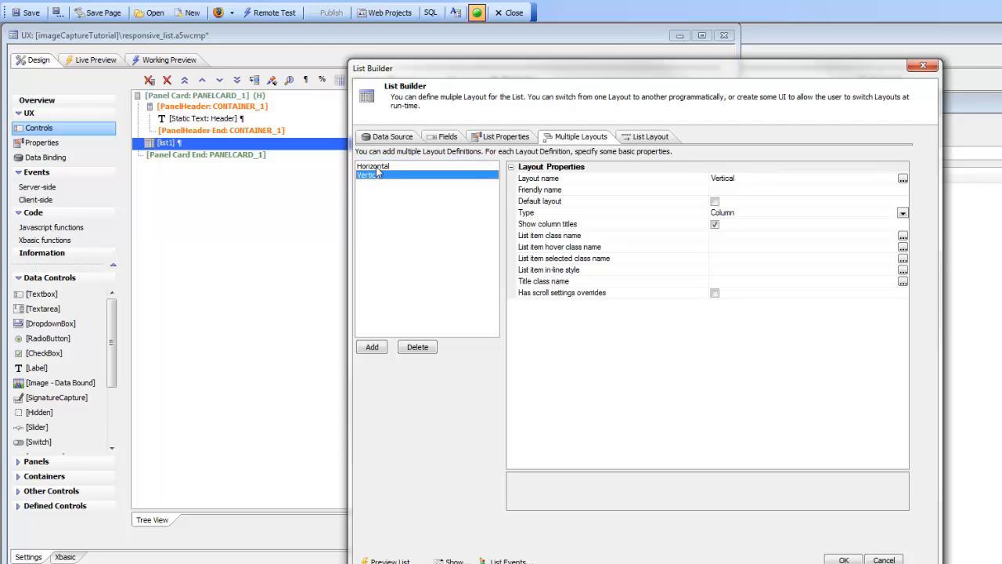
# Compare the columns included in list1's Vertical and Horizontal layouts, and close the List Builder.
pyautogui.click(641, 137)
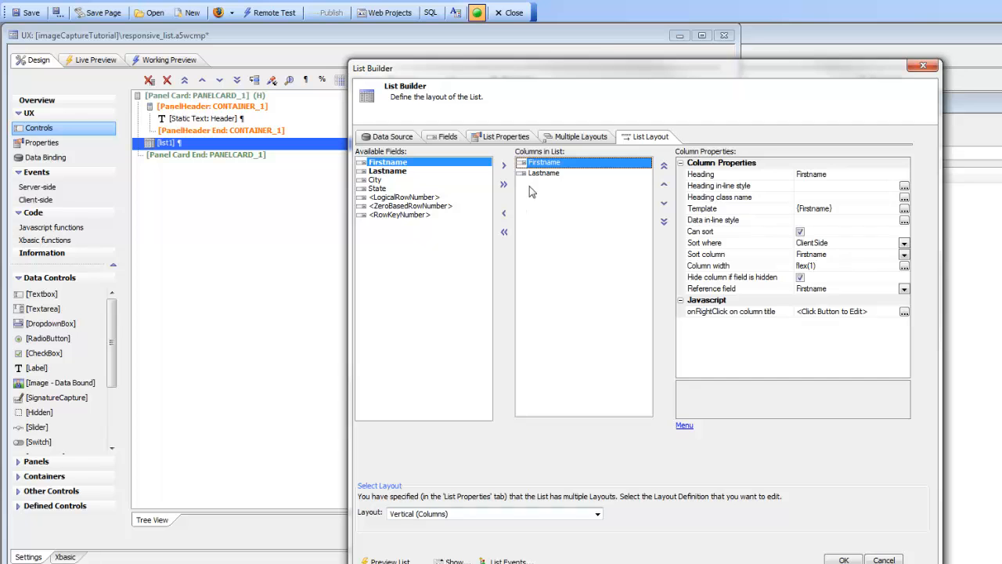
pyautogui.click(595, 515)
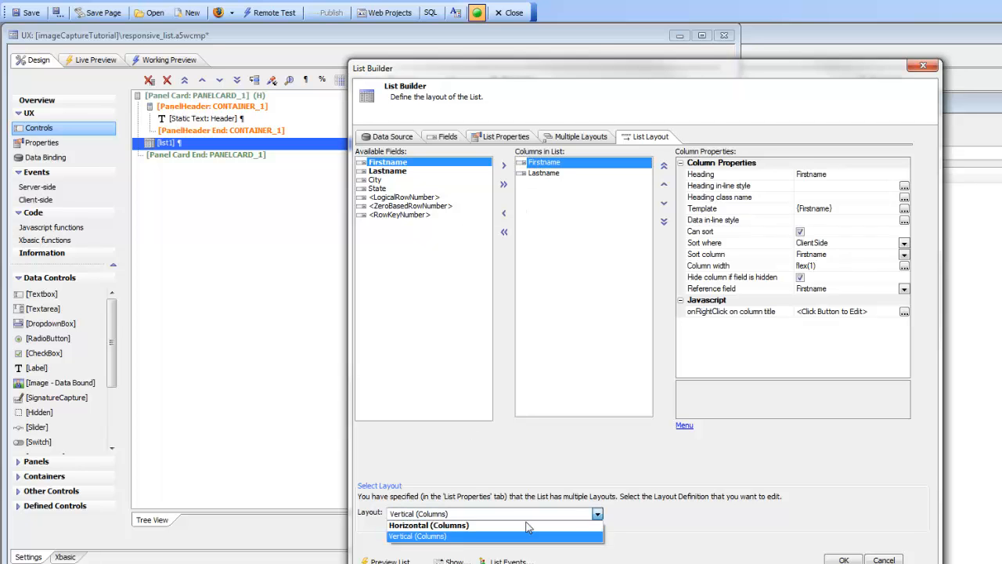
pyautogui.click(462, 526)
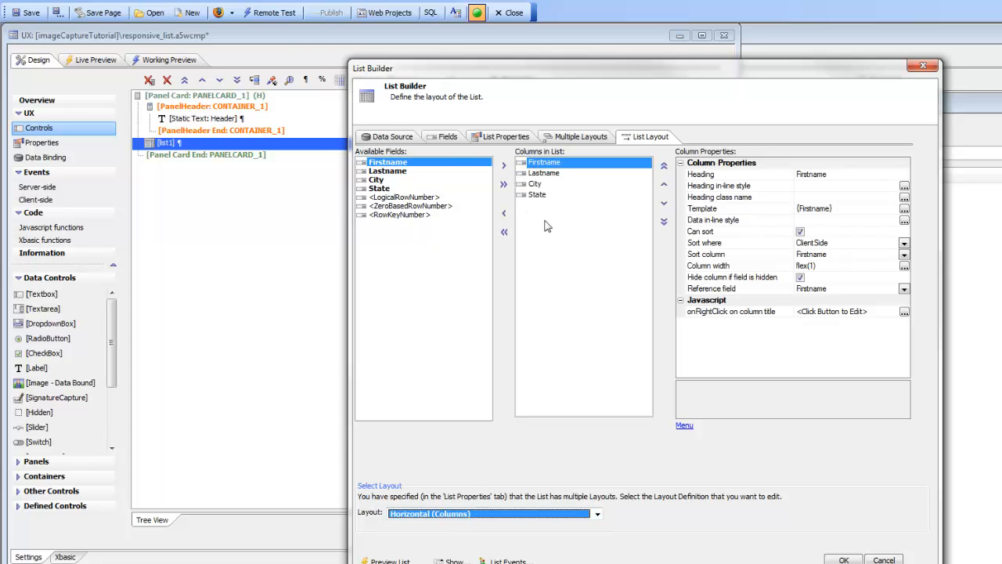
pyautogui.click(843, 560)
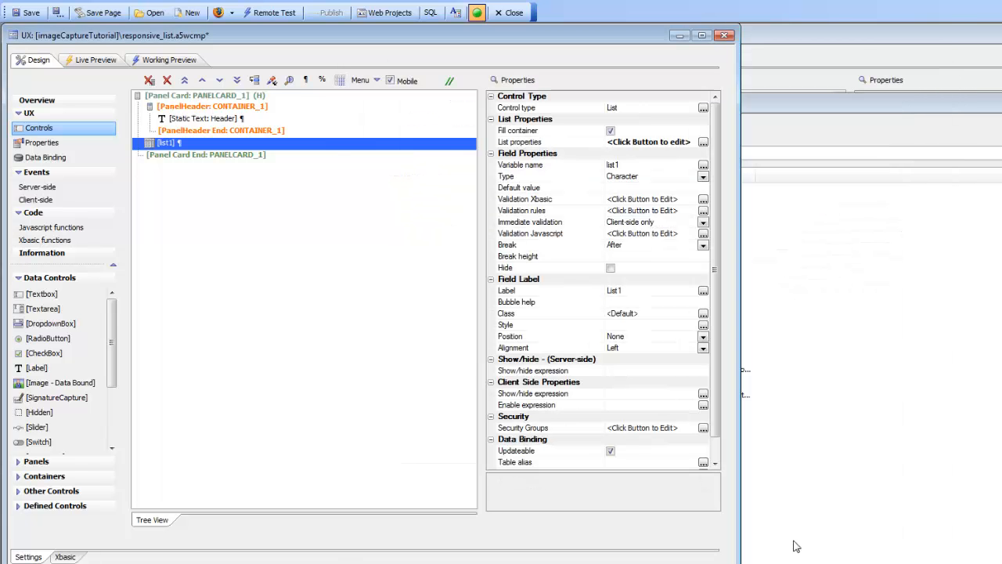
# Open the UX component's responsive design settings and delete all existing rules and actions.
pyautogui.click(43, 143)
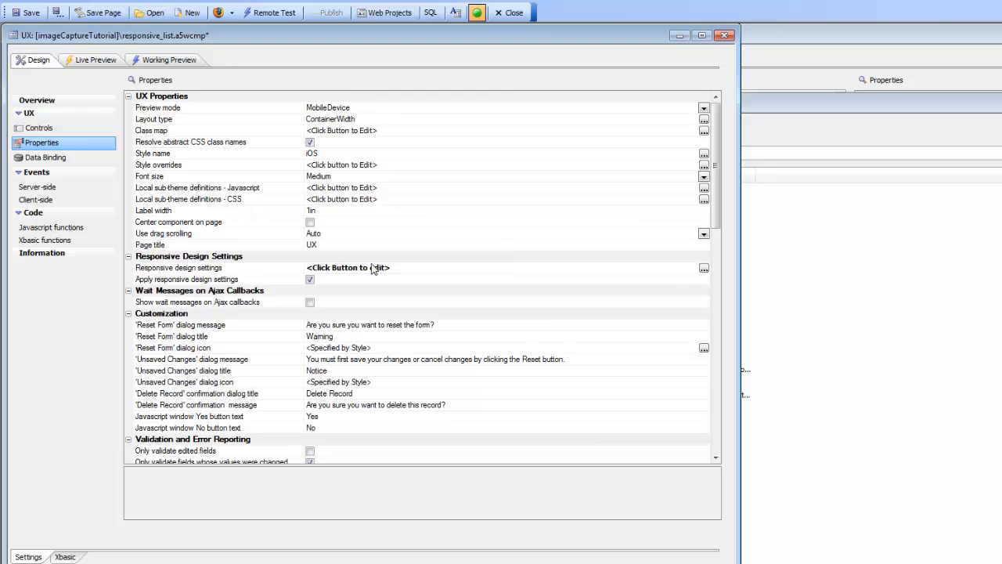
pyautogui.click(704, 268)
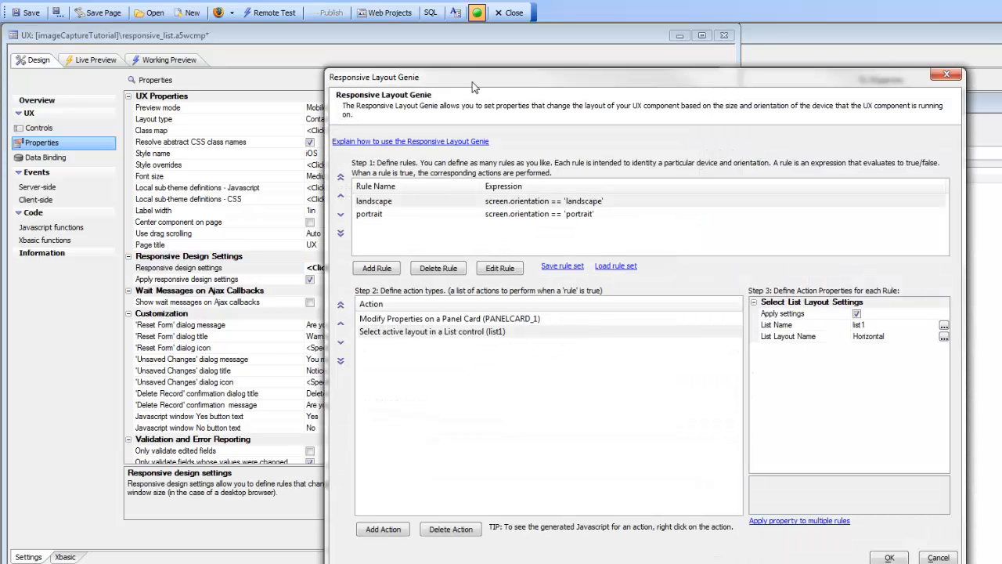
pyautogui.moveTo(472, 87); pyautogui.dragTo(228, 50)
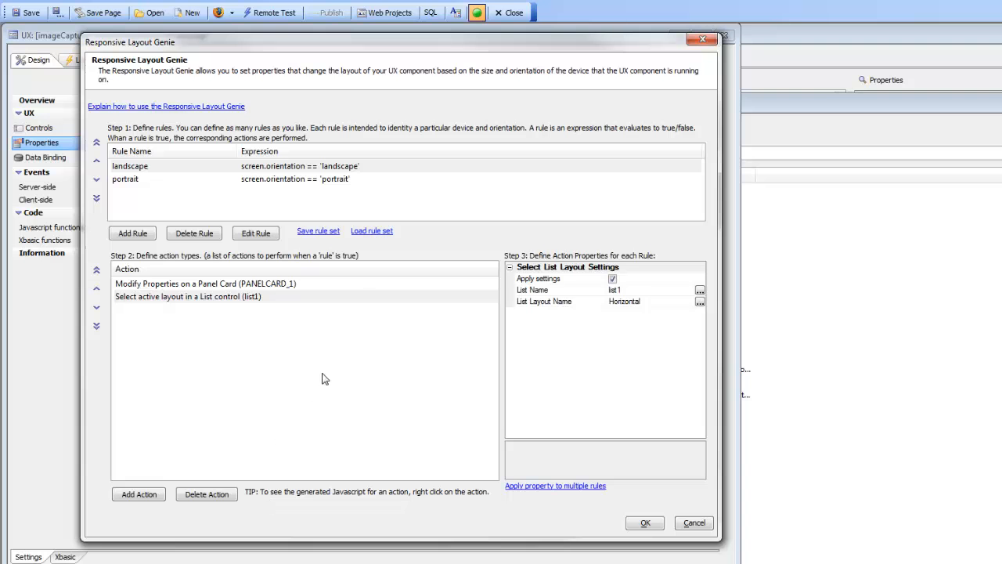
pyautogui.click(195, 235)
pyautogui.click(208, 498)
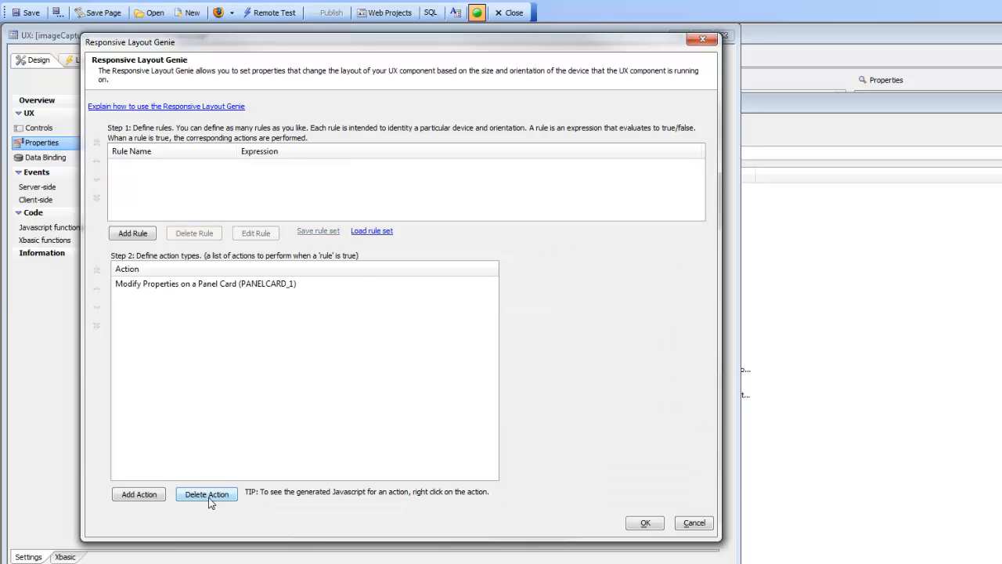
pyautogui.click(208, 498)
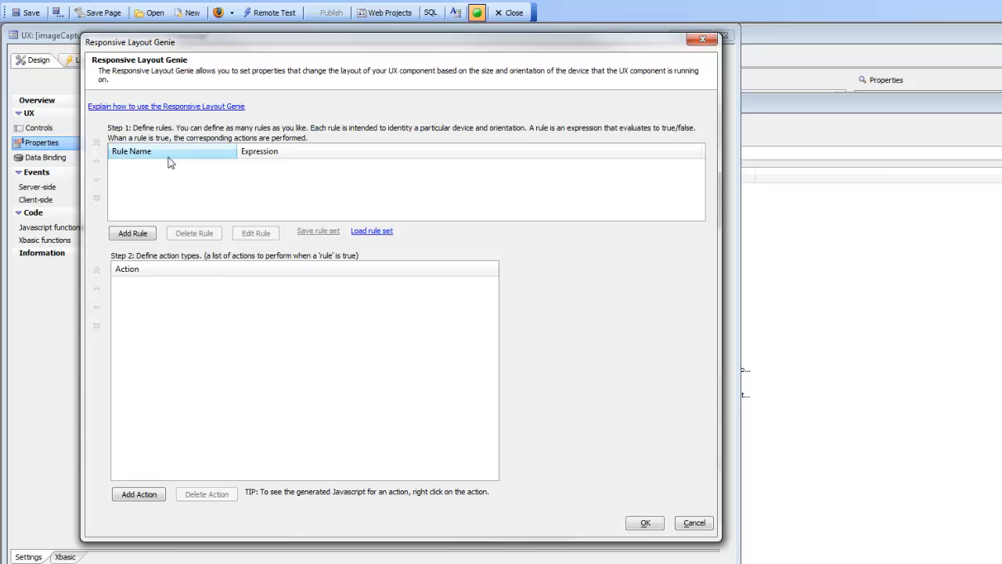
# Examine the system fields available for a new rule's expression, and cancel the rule.
pyautogui.click(131, 235)
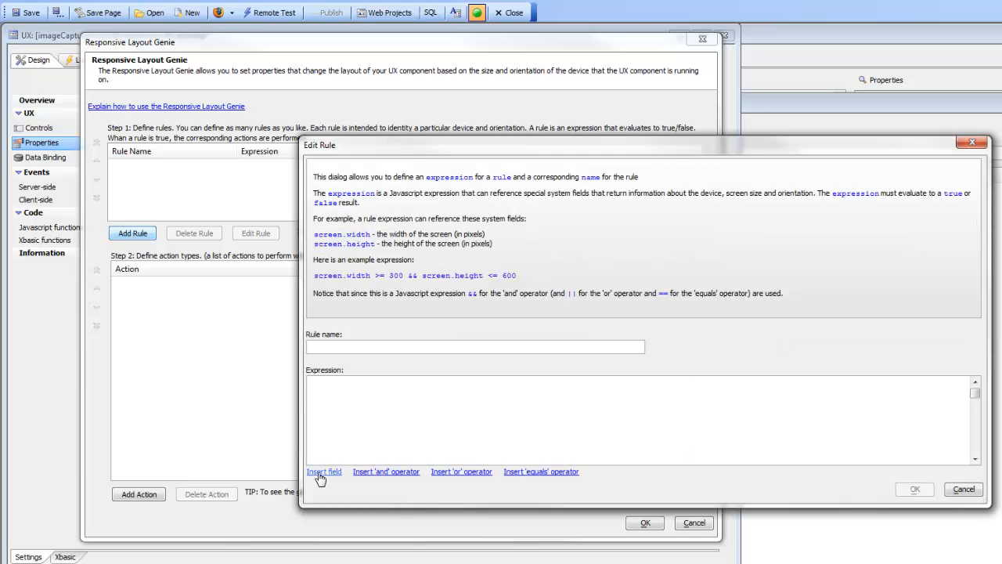
pyautogui.click(322, 474)
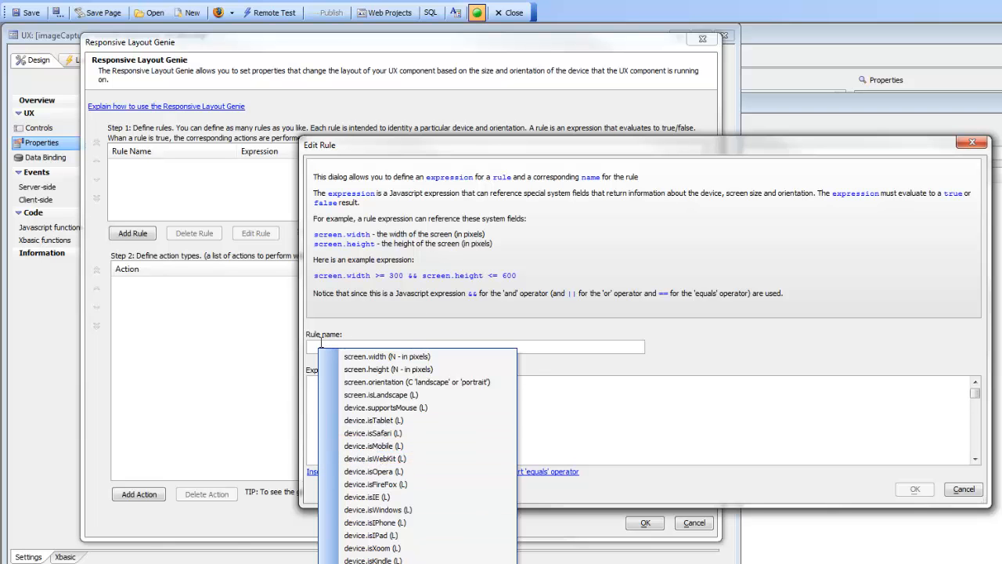
pyautogui.click(318, 344)
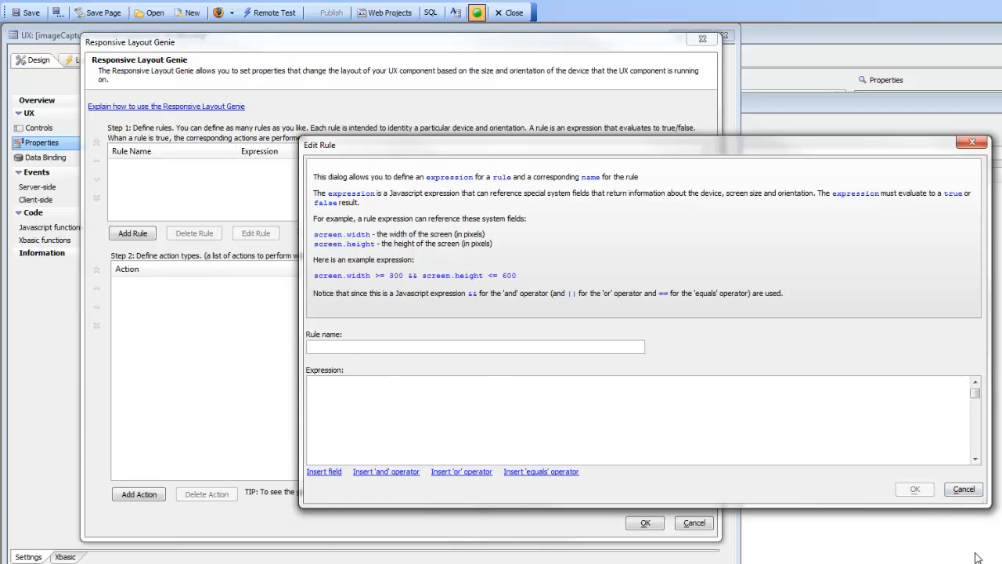
pyautogui.click(958, 493)
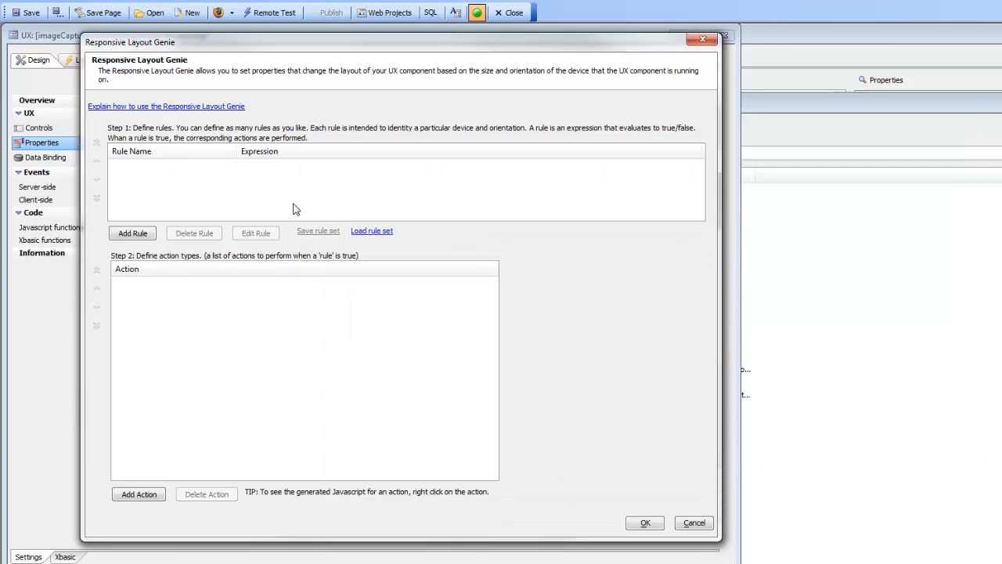
# Load the saved landscape_portrait rule set and select its landscape rule.
pyautogui.click(372, 233)
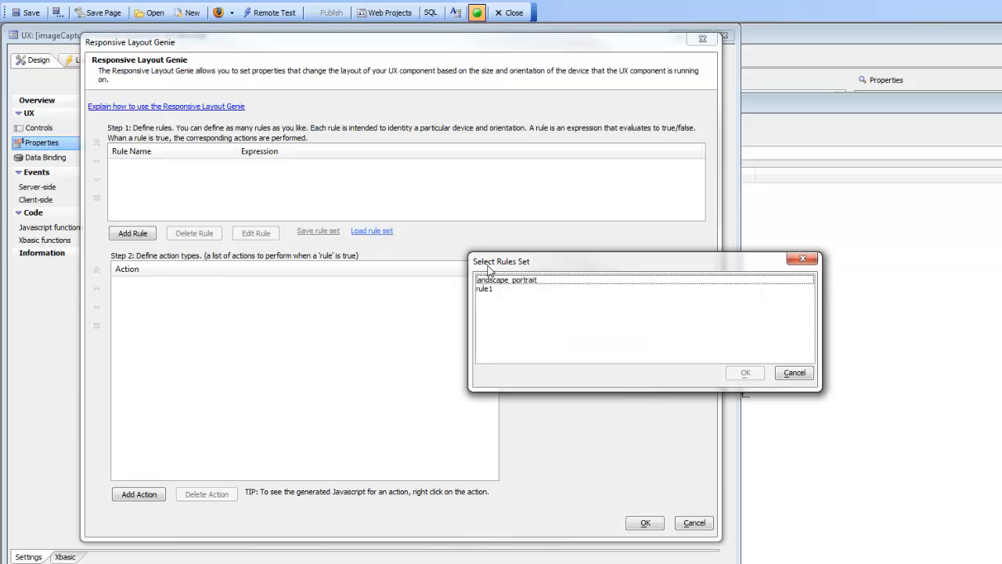
pyautogui.click(498, 280)
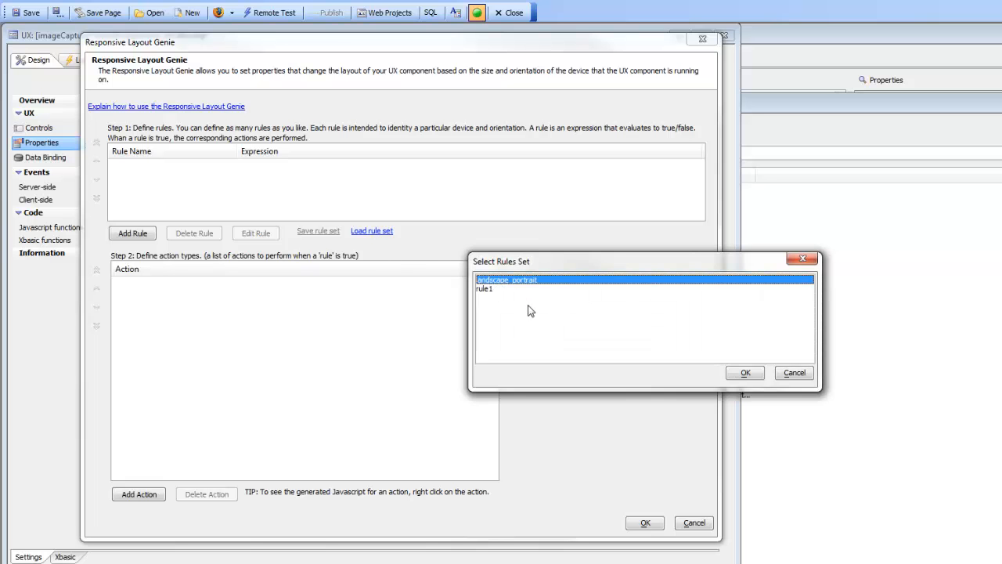
pyautogui.click(746, 374)
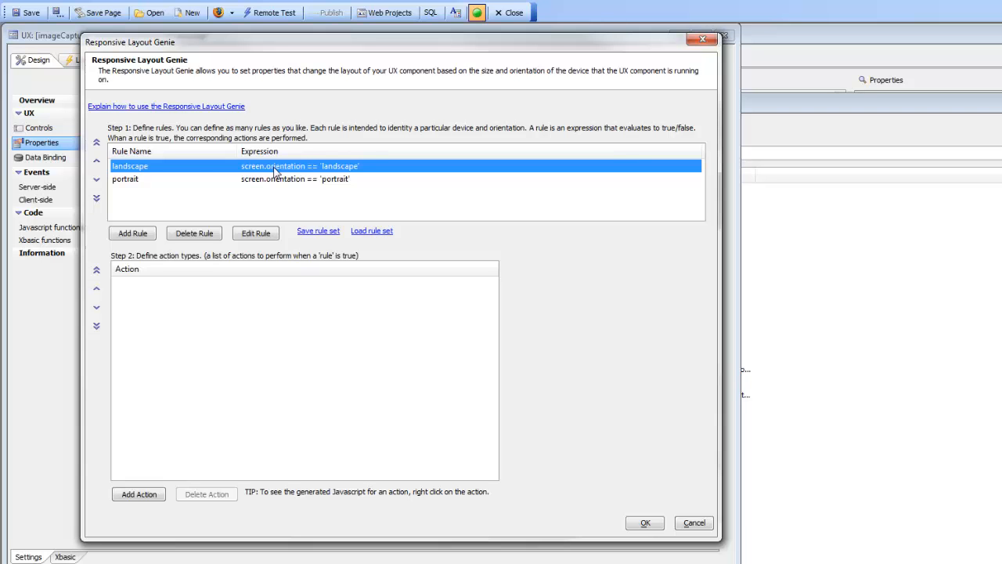
pyautogui.click(130, 180)
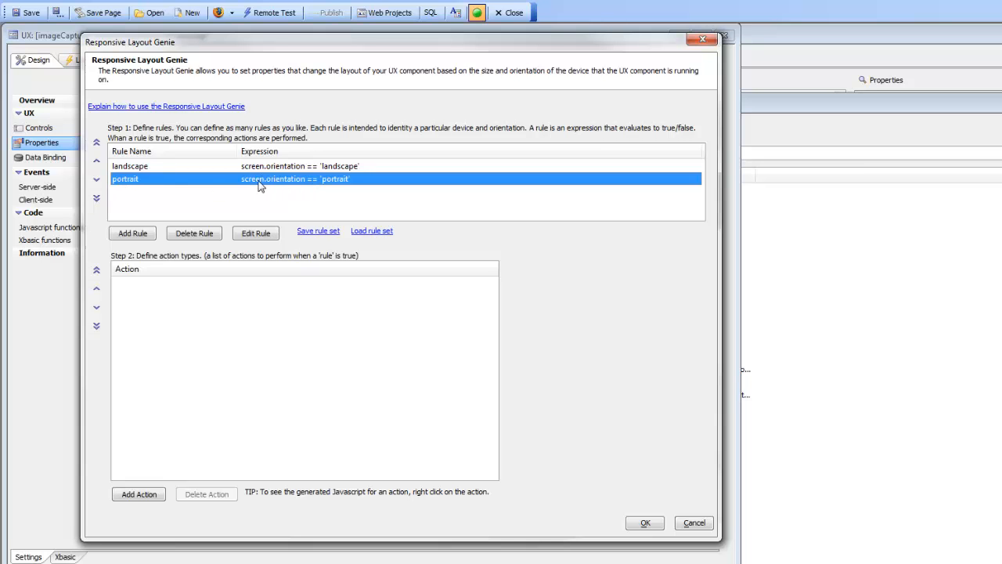
pyautogui.click(127, 168)
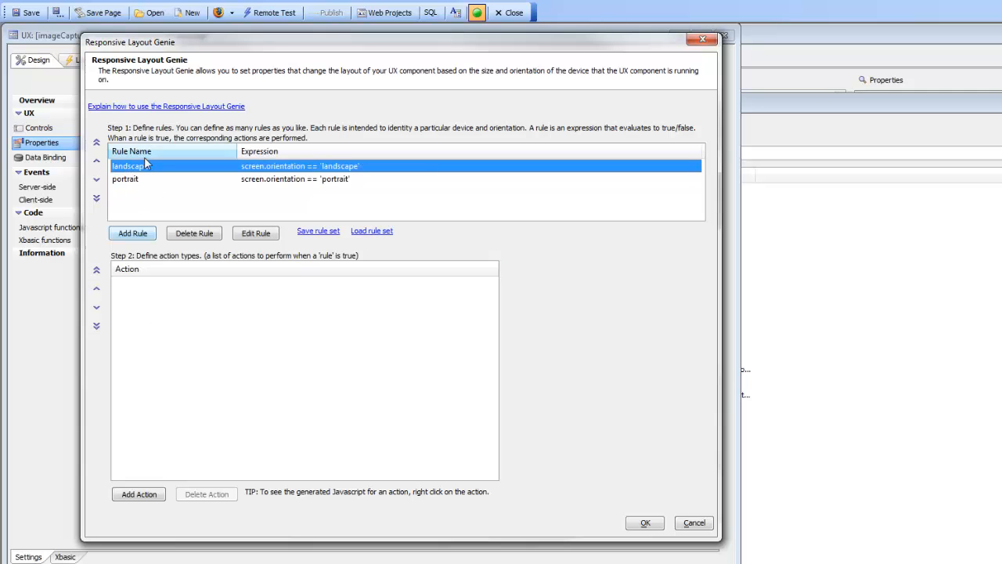
# Add a "Select active layout in a List control" action targeting list1.
pyautogui.click(139, 496)
pyautogui.moveTo(611, 259); pyautogui.dragTo(319, 86)
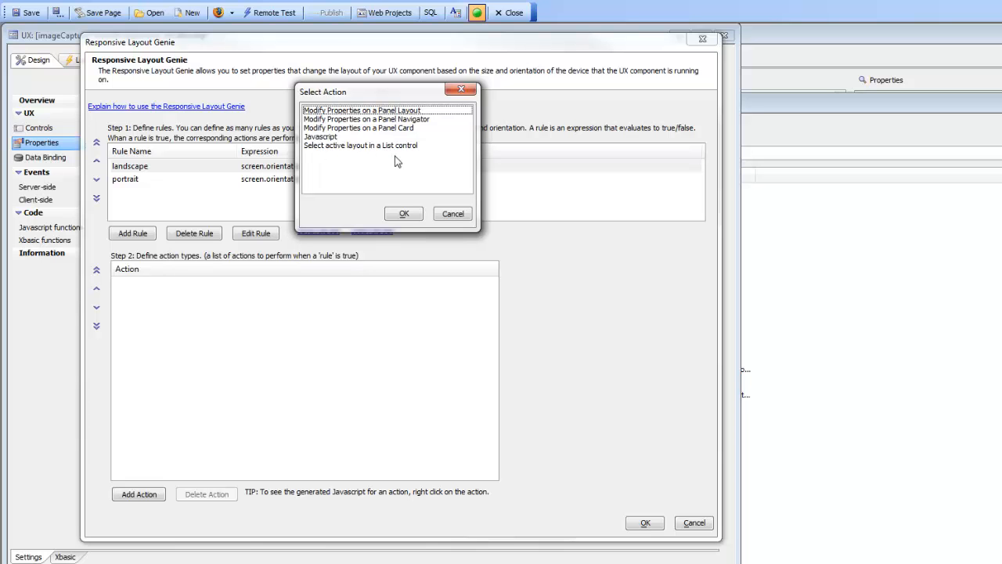
pyautogui.click(343, 147)
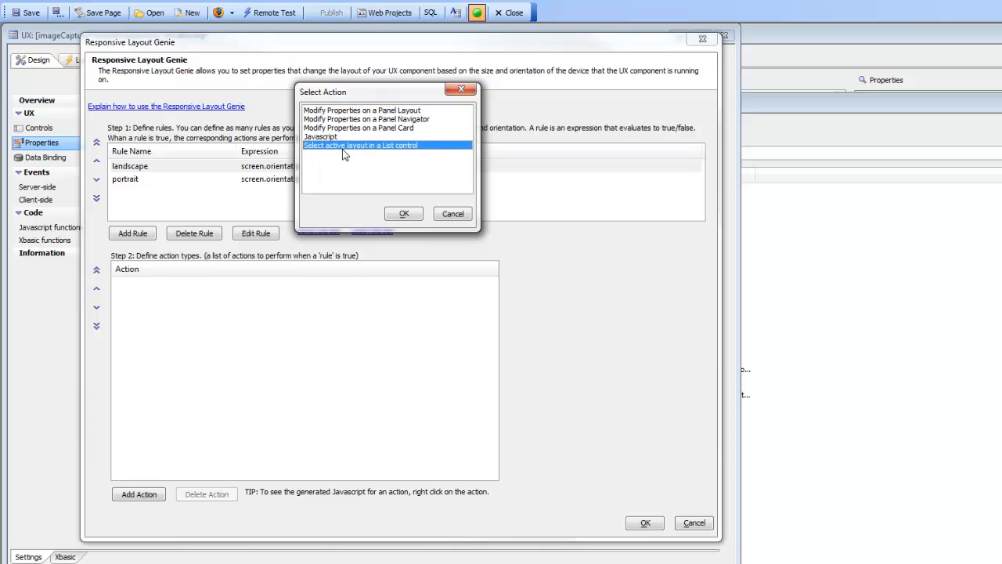
pyautogui.click(402, 215)
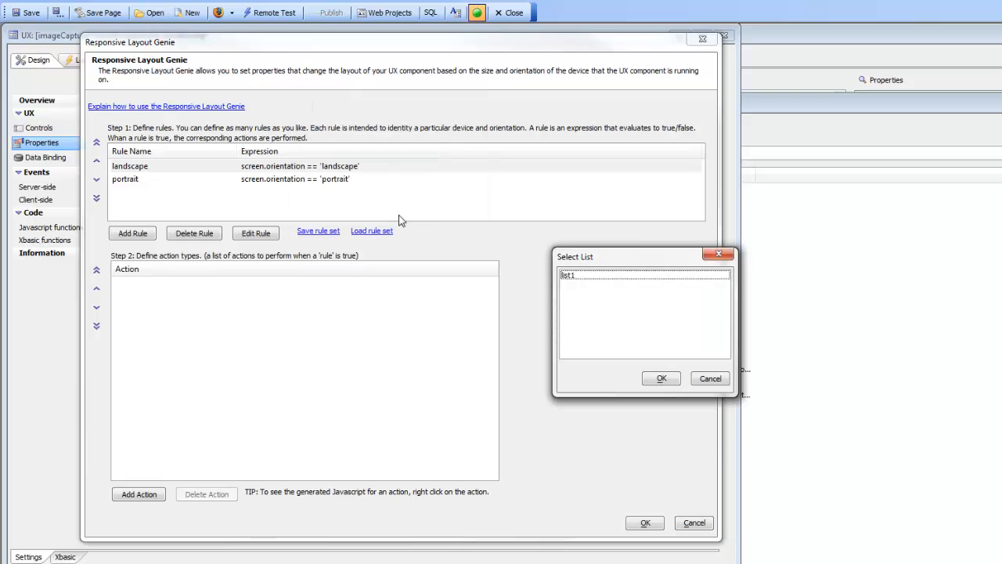
pyautogui.click(569, 278)
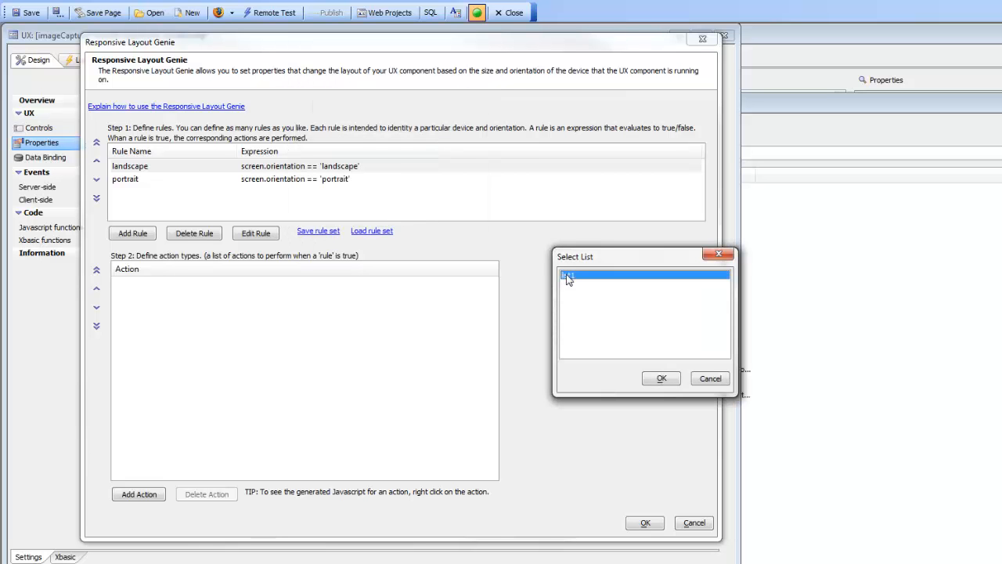
pyautogui.click(662, 379)
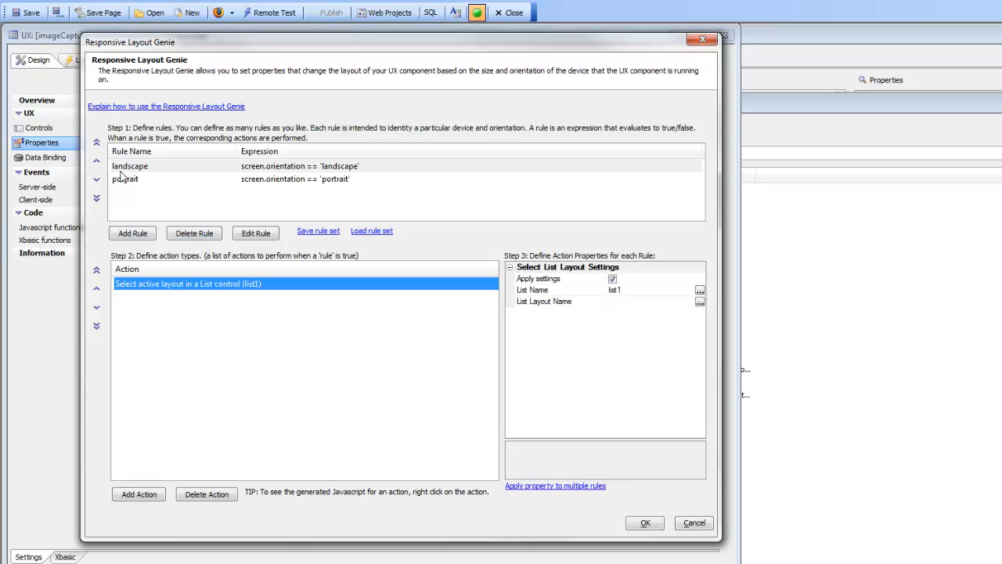
# Set list1's layout to Horizontal for the landscape rule.
pyautogui.click(700, 303)
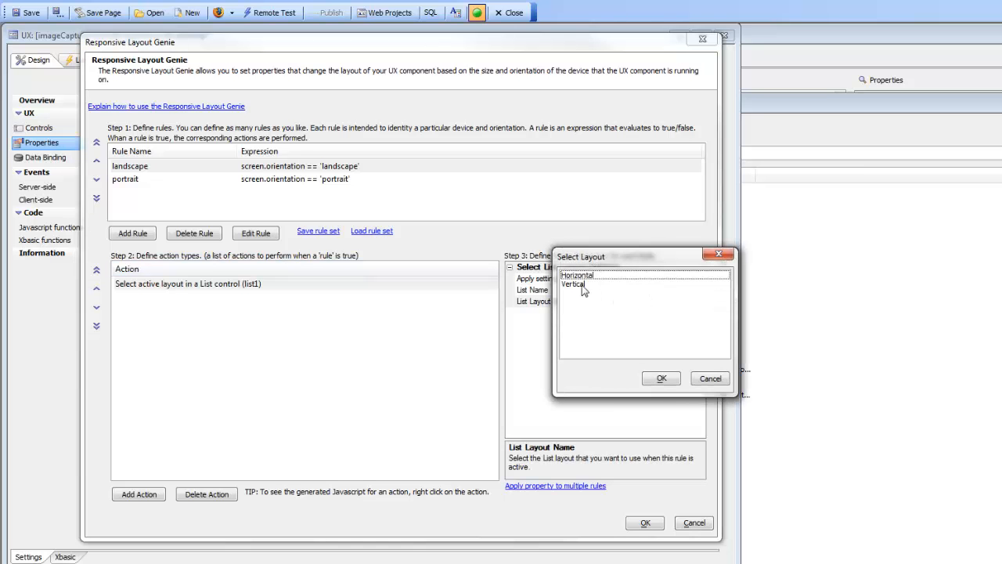
pyautogui.click(586, 278)
pyautogui.click(664, 379)
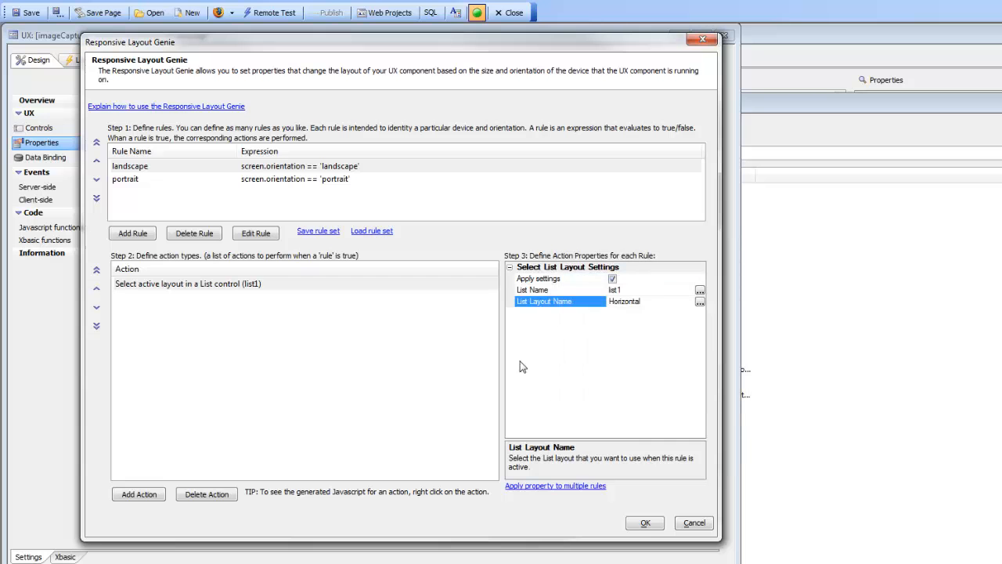
# Set list1's layout to Vertical for the portrait rule and accept the responsive layout settings.
pyautogui.click(130, 181)
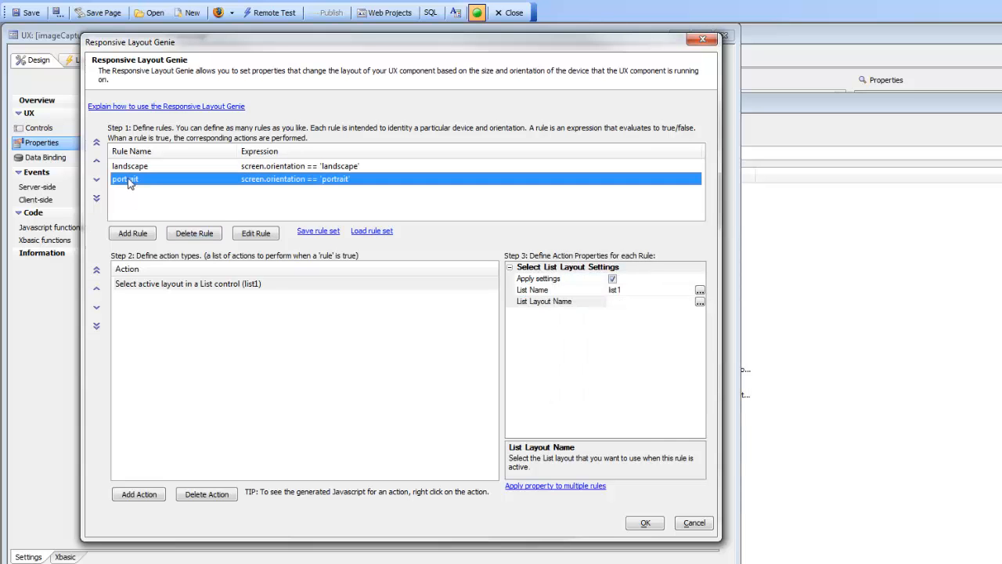
pyautogui.click(700, 301)
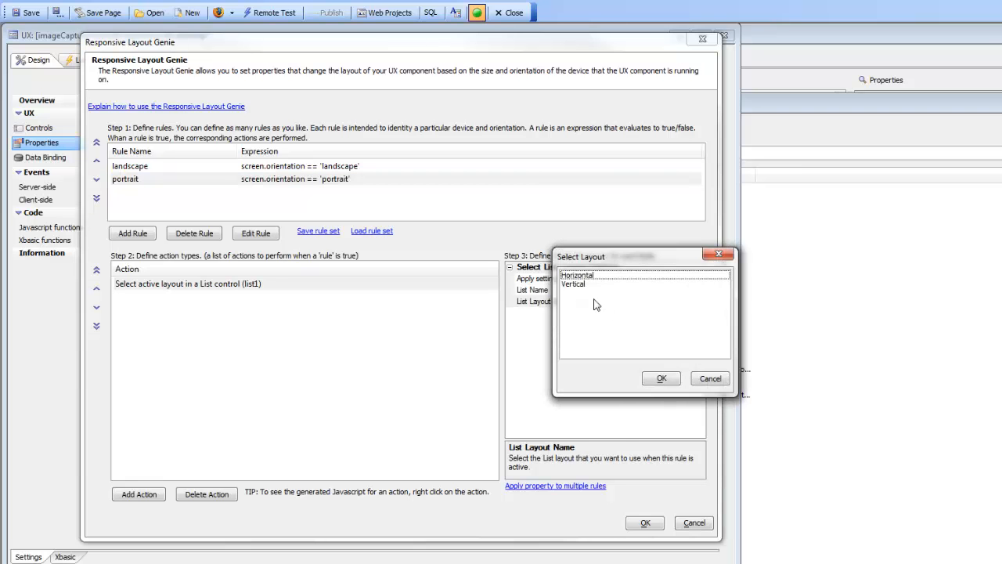
pyautogui.click(583, 283)
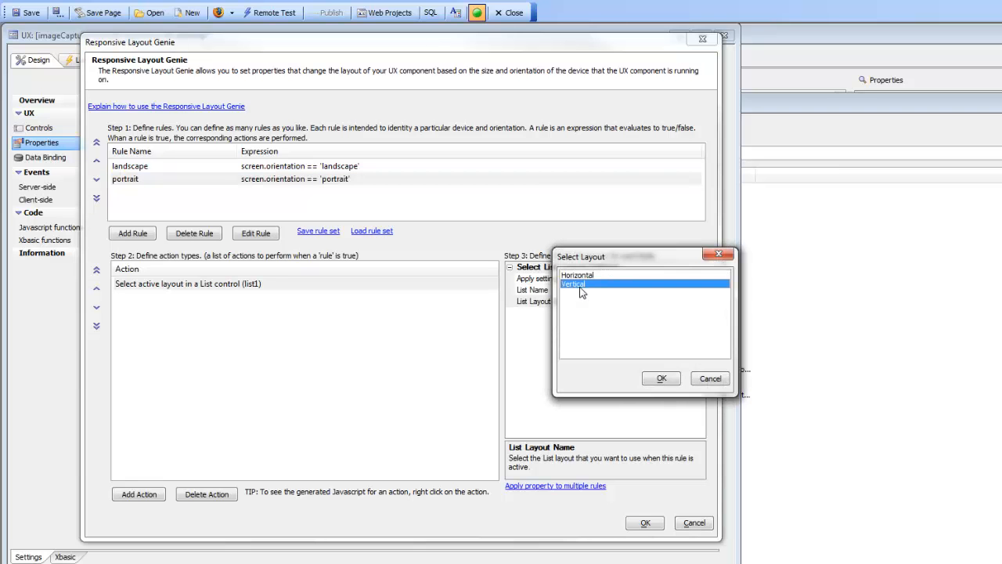
pyautogui.click(659, 379)
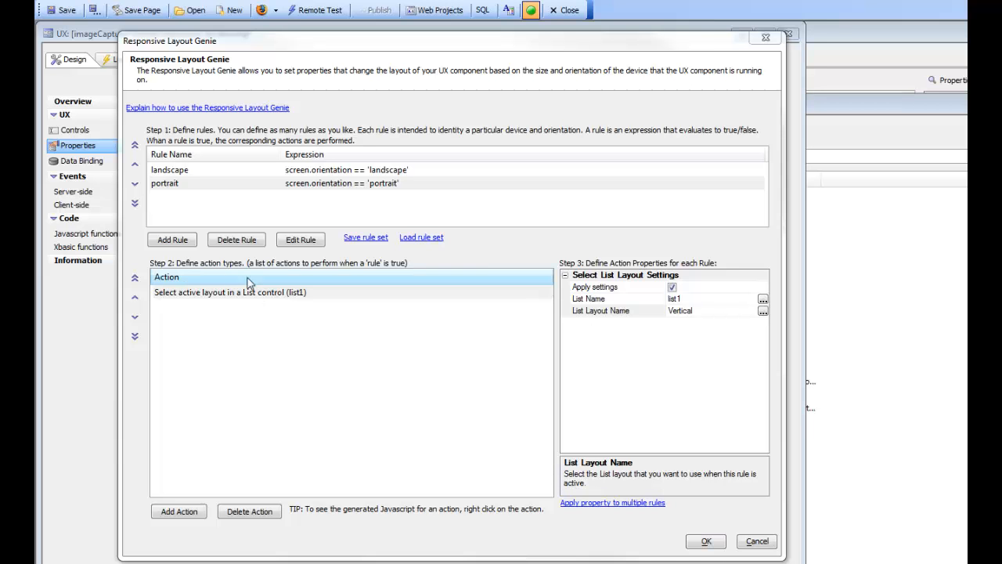
pyautogui.click(705, 542)
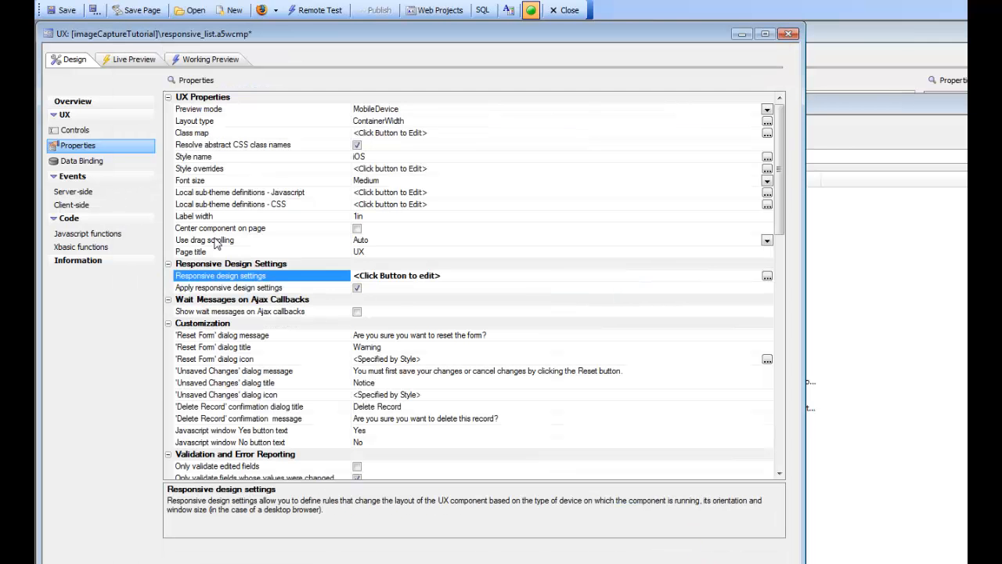
# Preview the component in the working preview as iPhone 4 (horizontal), and switch back to iPhone 4 (vertical).
pyautogui.click(209, 64)
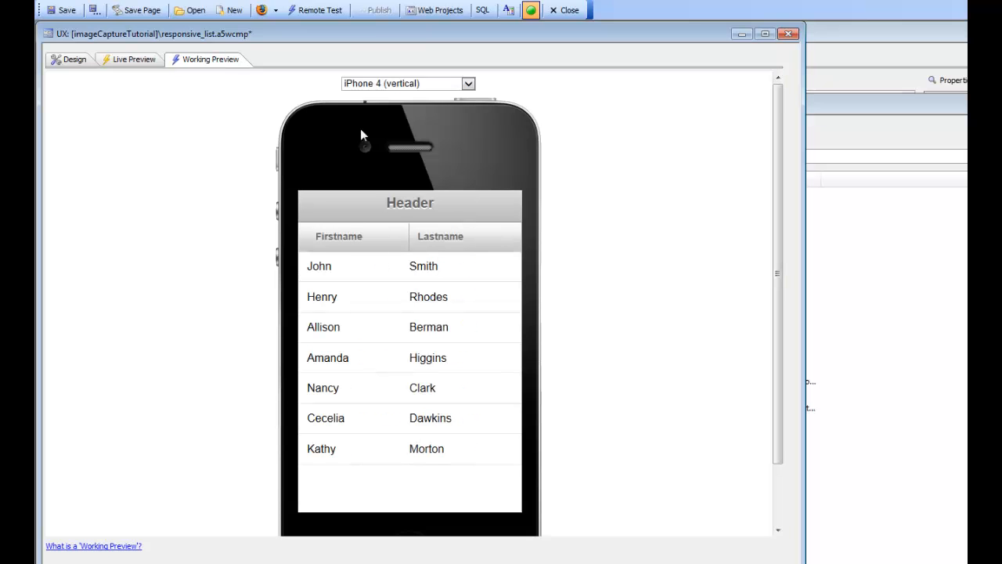
pyautogui.click(389, 83)
pyautogui.click(386, 103)
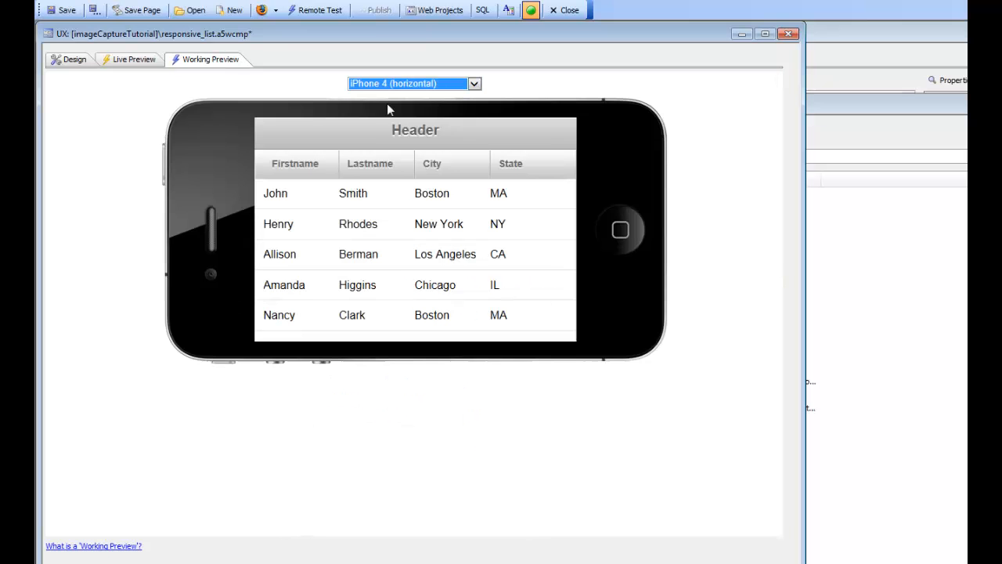
pyautogui.click(405, 84)
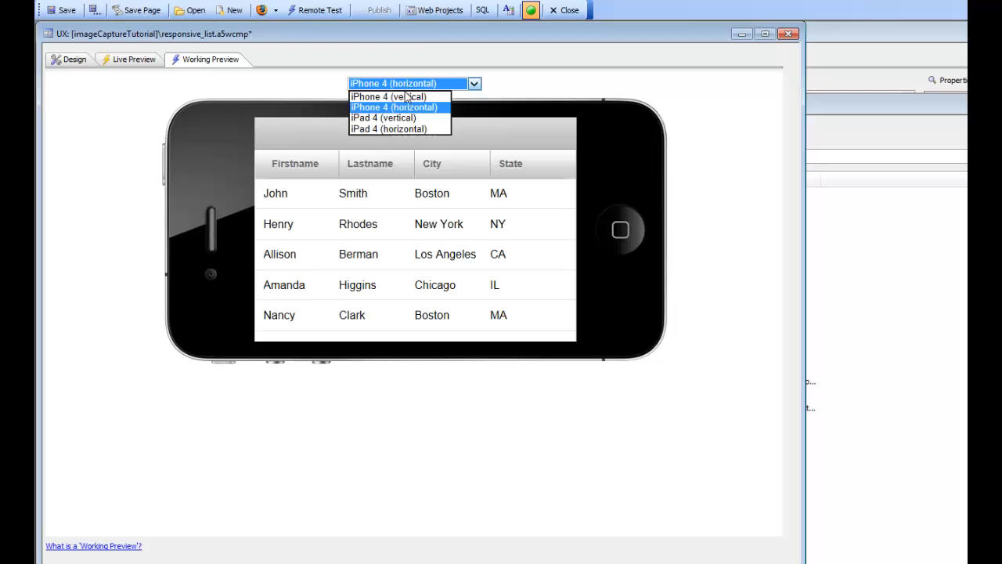
pyautogui.click(406, 94)
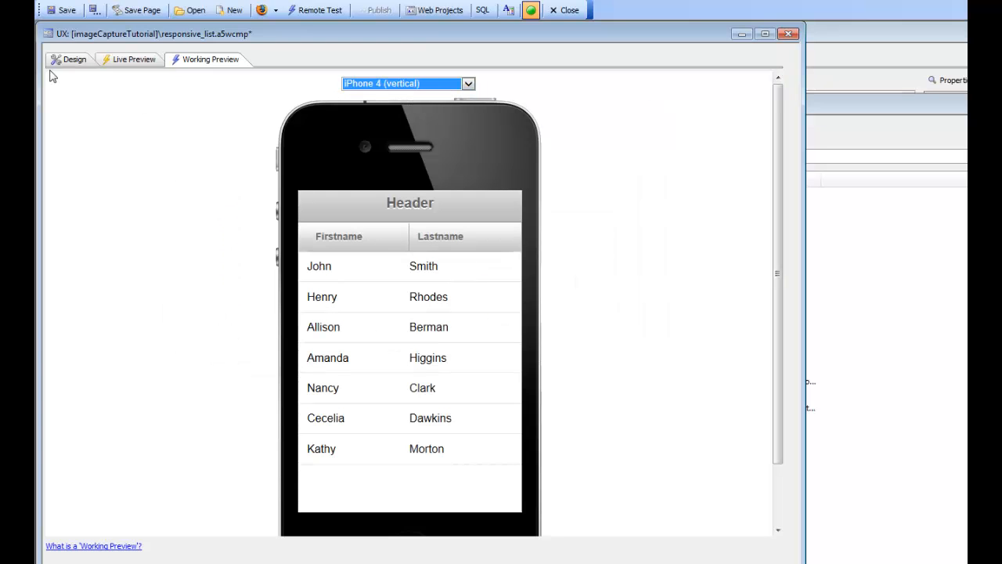
# Reopen the responsive design settings and add a "Modify Properties on a Panel Card" action targeting PANELCARD_1.
pyautogui.click(70, 59)
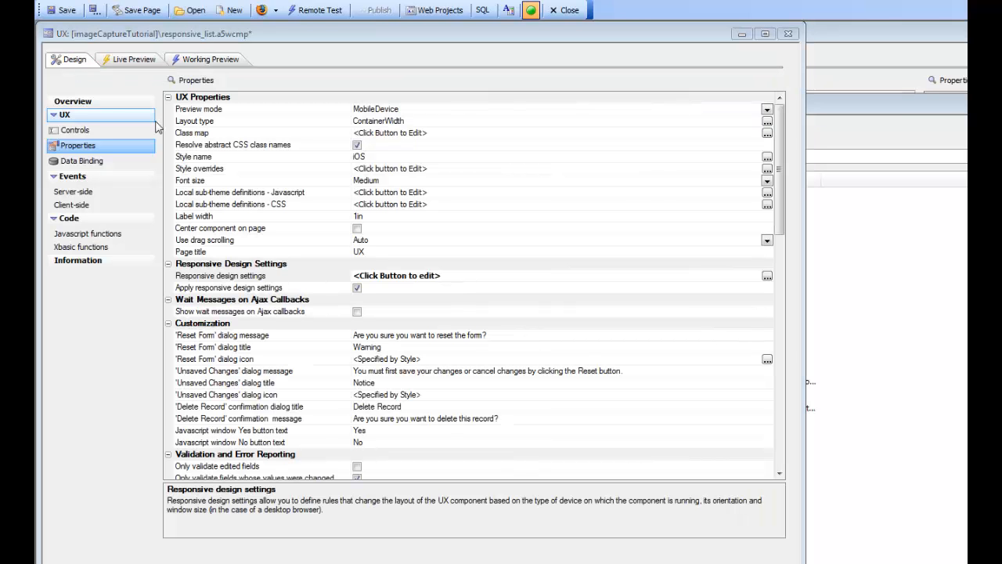
pyautogui.click(261, 278)
pyautogui.doubleClick(263, 282)
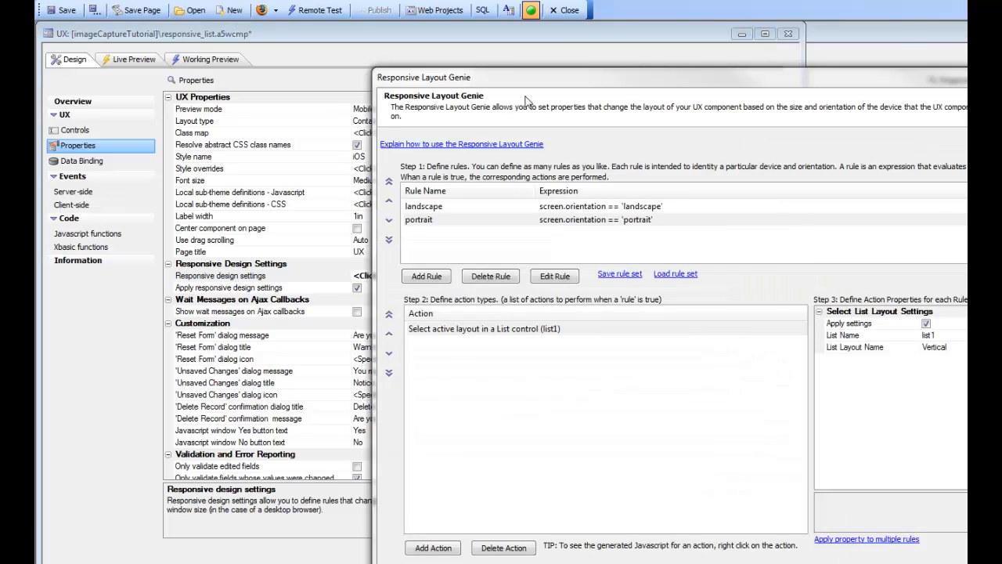
pyautogui.moveTo(539, 72); pyautogui.dragTo(272, 31)
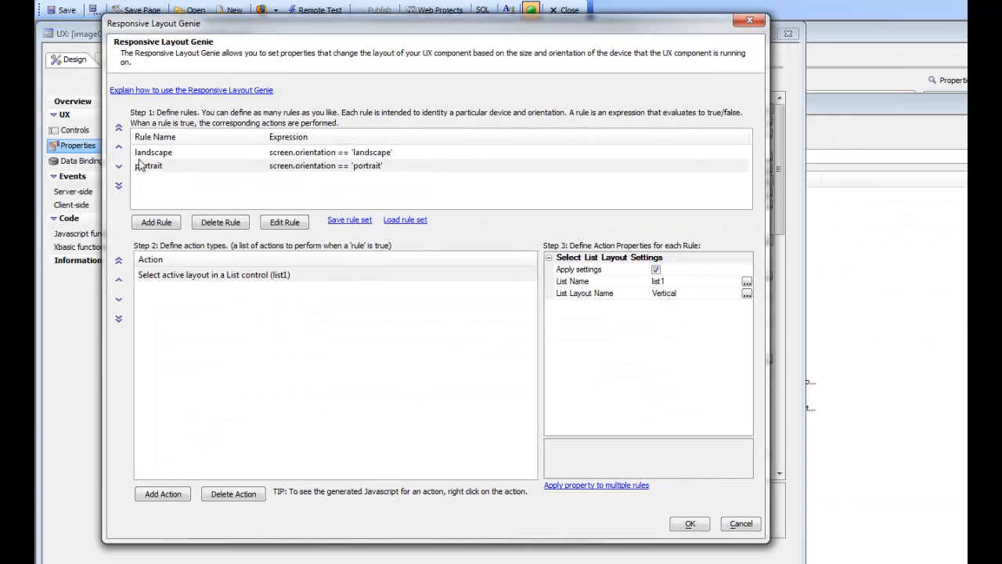
pyautogui.click(162, 153)
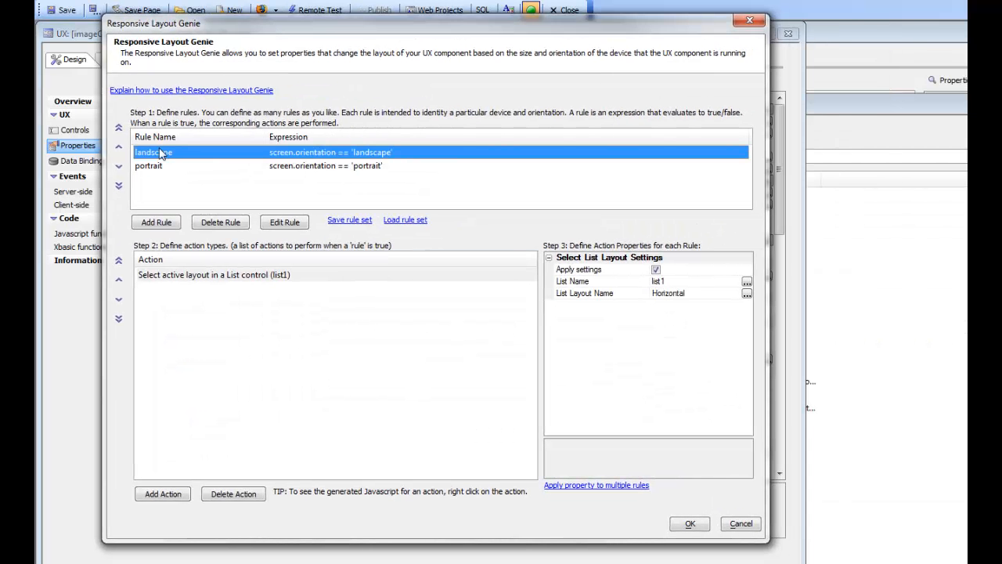
pyautogui.click(160, 495)
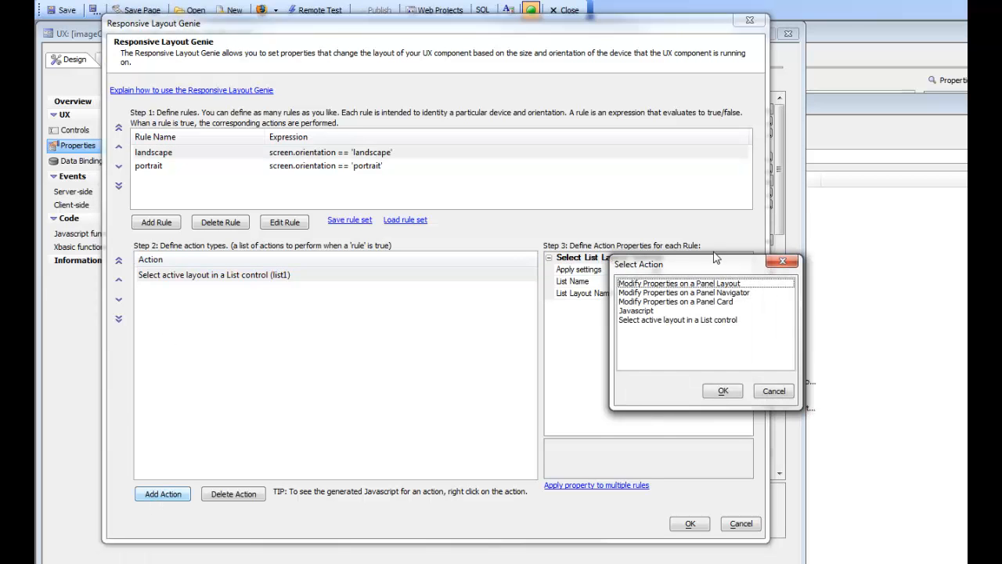
pyautogui.moveTo(709, 268); pyautogui.dragTo(530, 227)
pyautogui.click(461, 260)
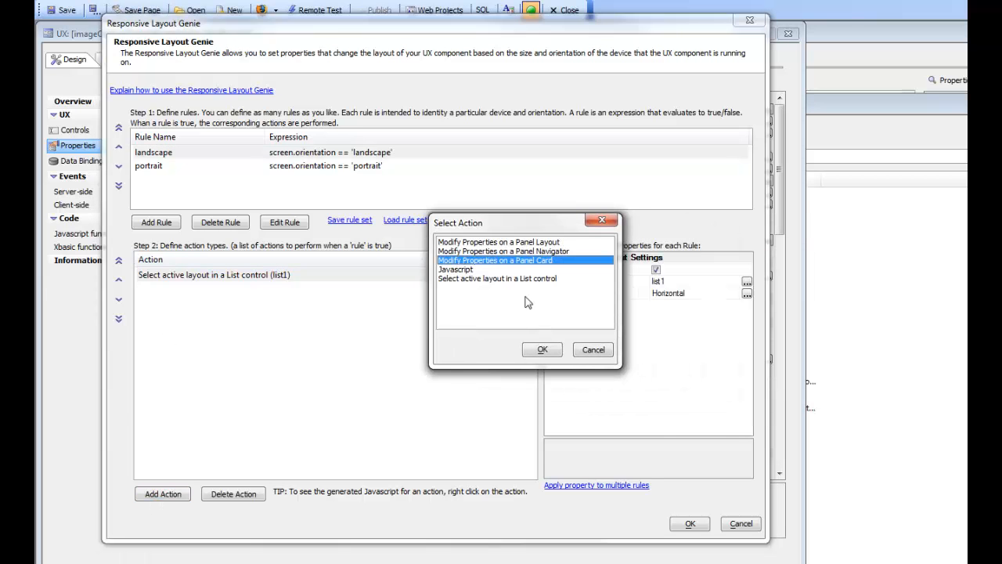
pyautogui.click(540, 350)
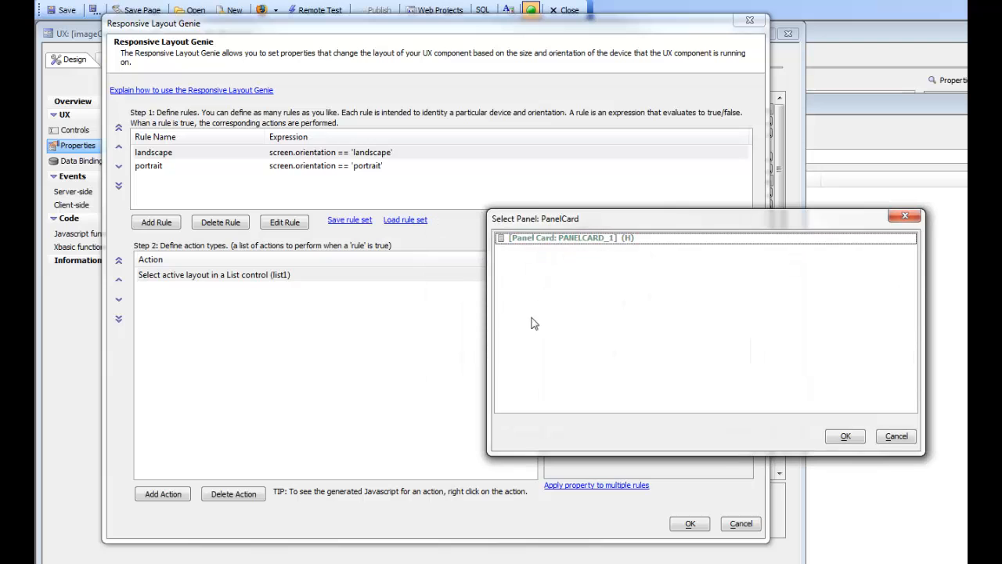
pyautogui.click(544, 239)
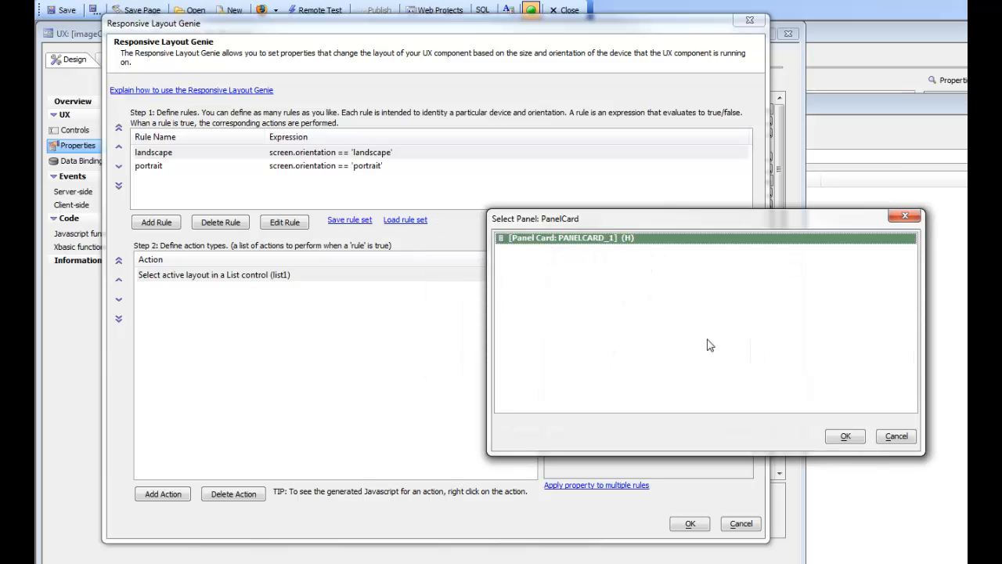
pyautogui.click(841, 436)
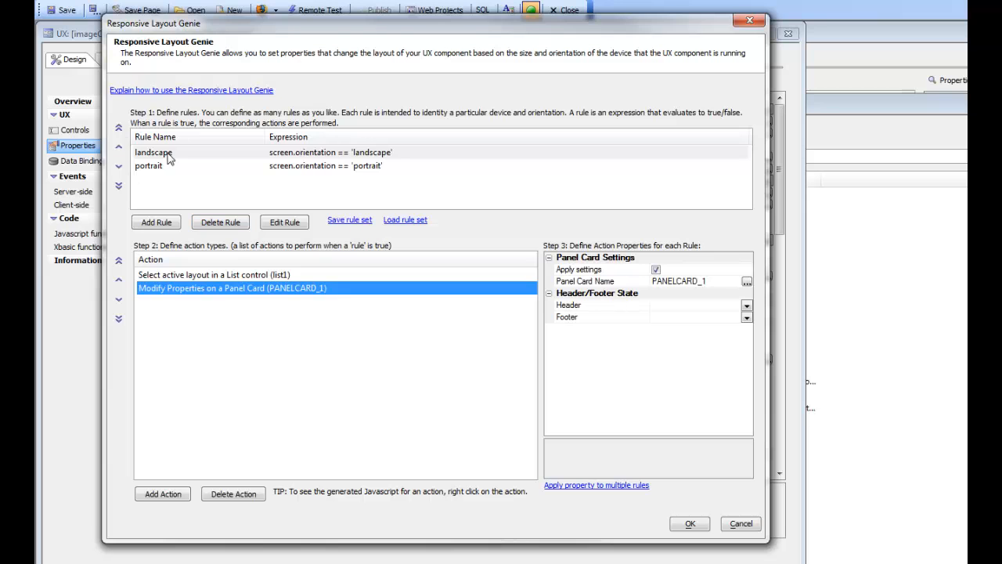
# Set PANELCARD_1's header state to Hide for the landscape rule.
pyautogui.click(168, 155)
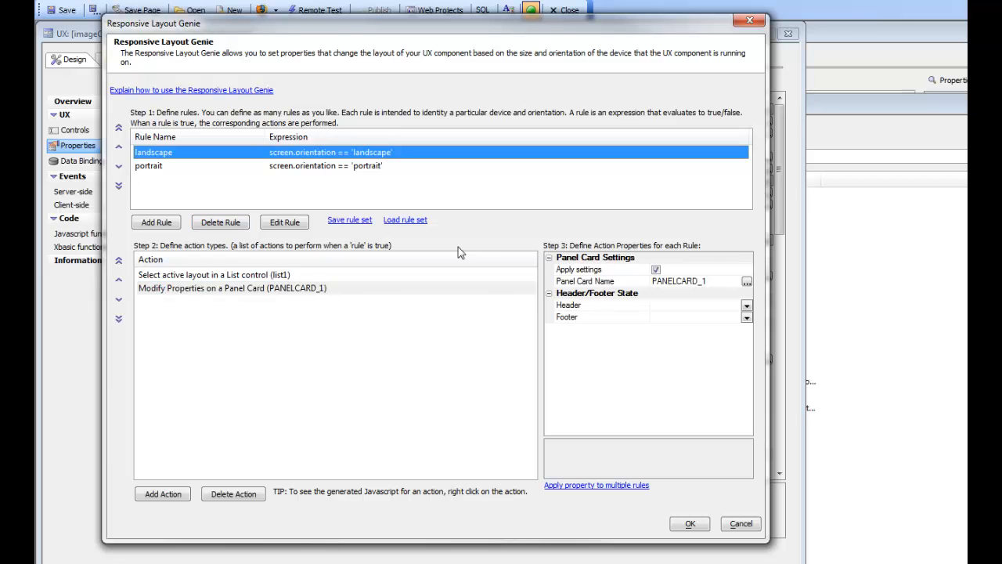
pyautogui.click(746, 306)
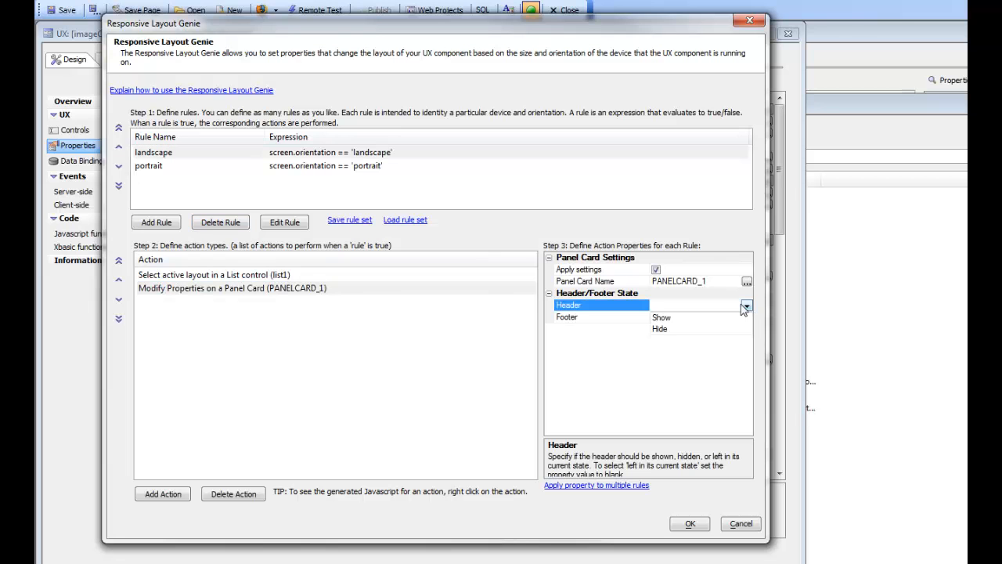
pyautogui.click(660, 328)
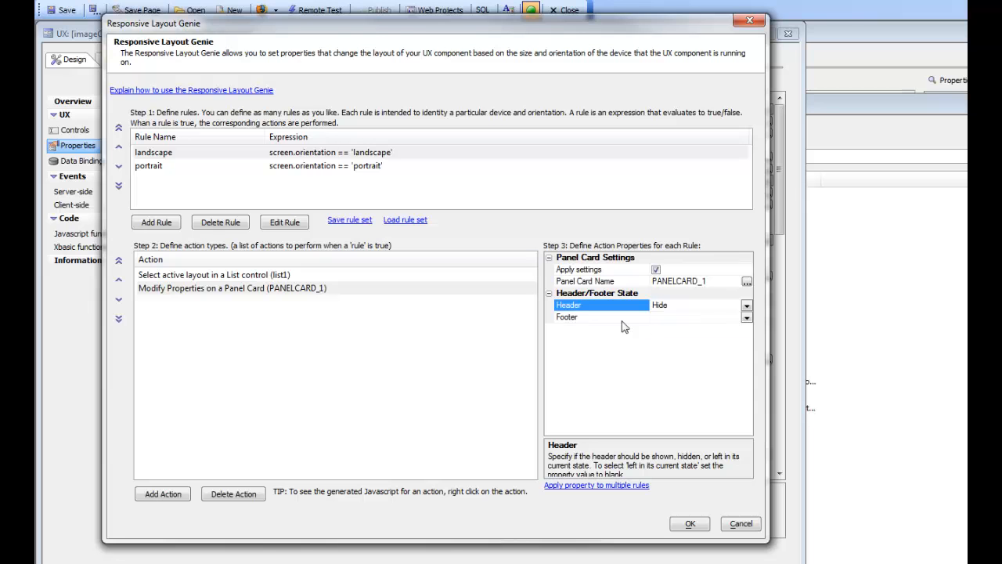
# Set PANELCARD_1's header state to Show for the portrait rule and accept the responsive layout settings.
pyautogui.click(153, 166)
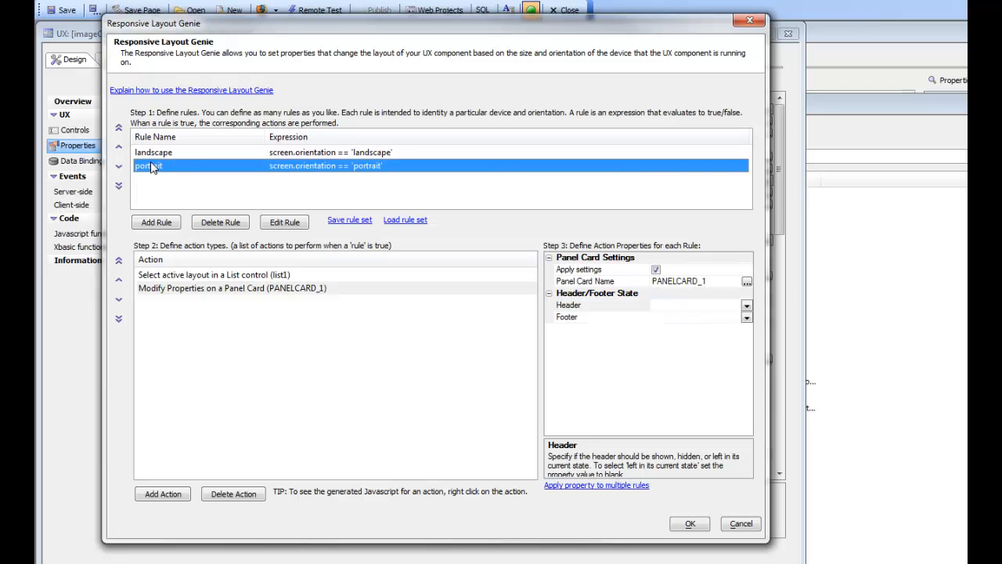
pyautogui.click(748, 307)
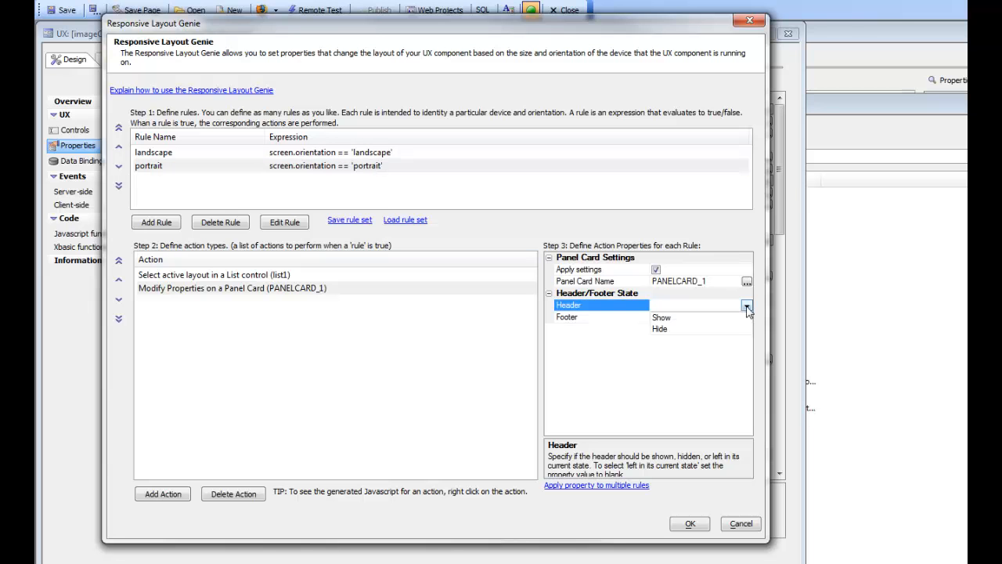
pyautogui.click(663, 318)
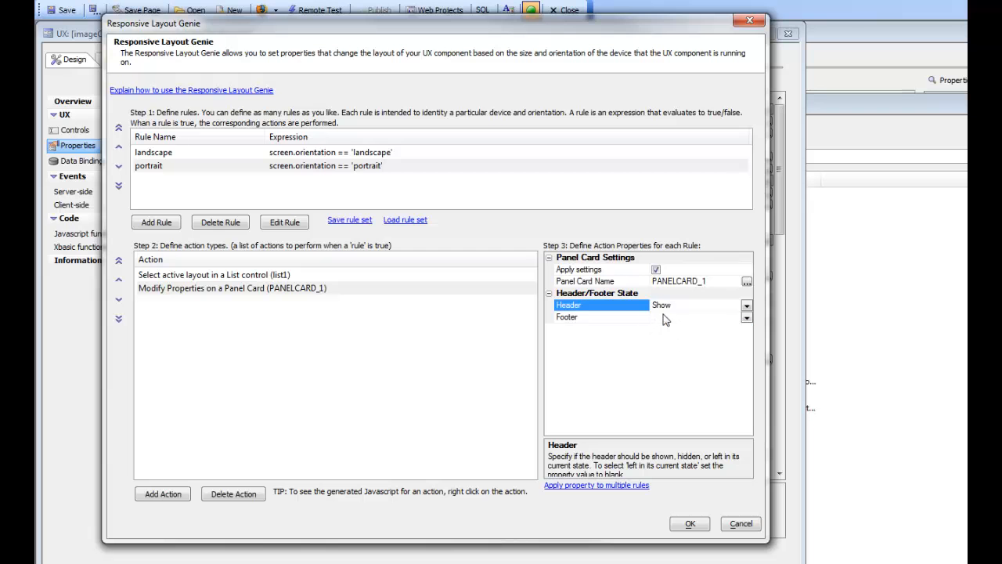
pyautogui.click(689, 524)
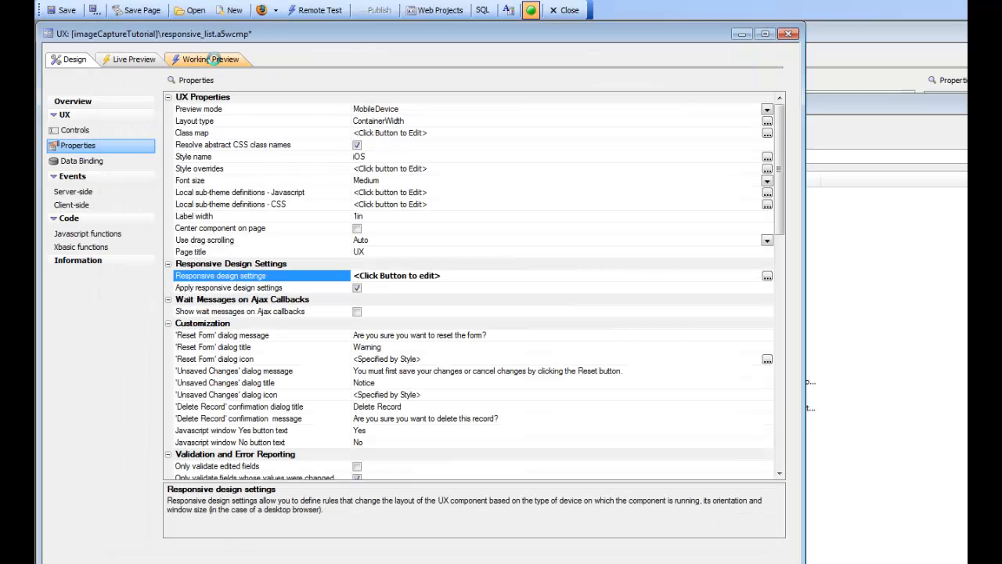
# Check the panel card header in the working preview on iPhone 4 (vertical) and iPhone 4 (horizontal).
pyautogui.click(217, 63)
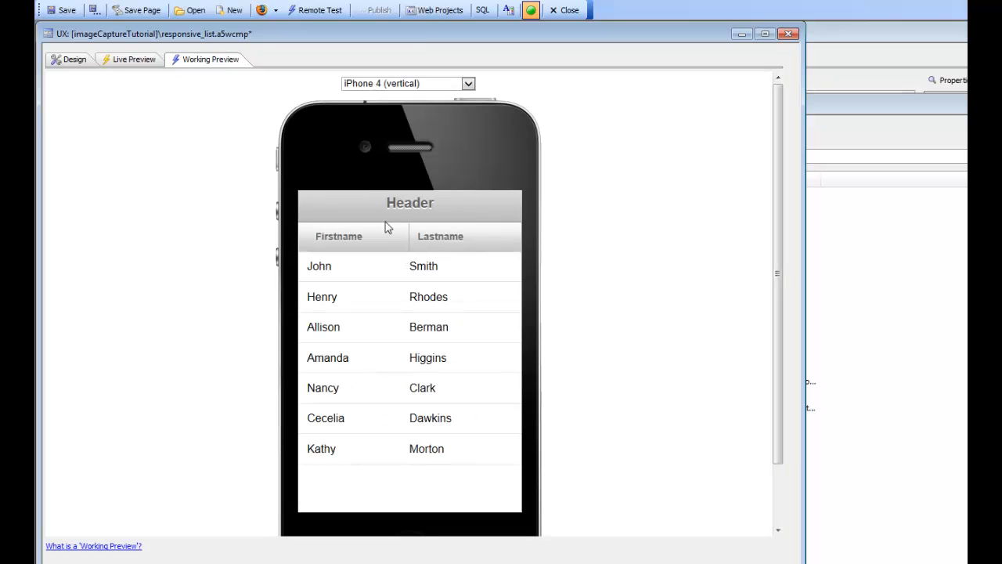
pyautogui.click(375, 83)
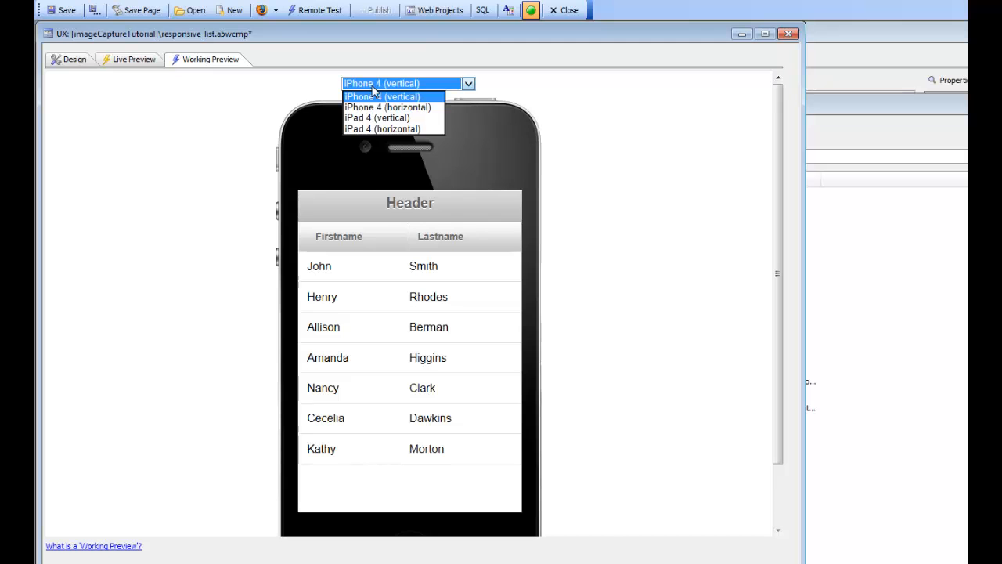
pyautogui.click(382, 108)
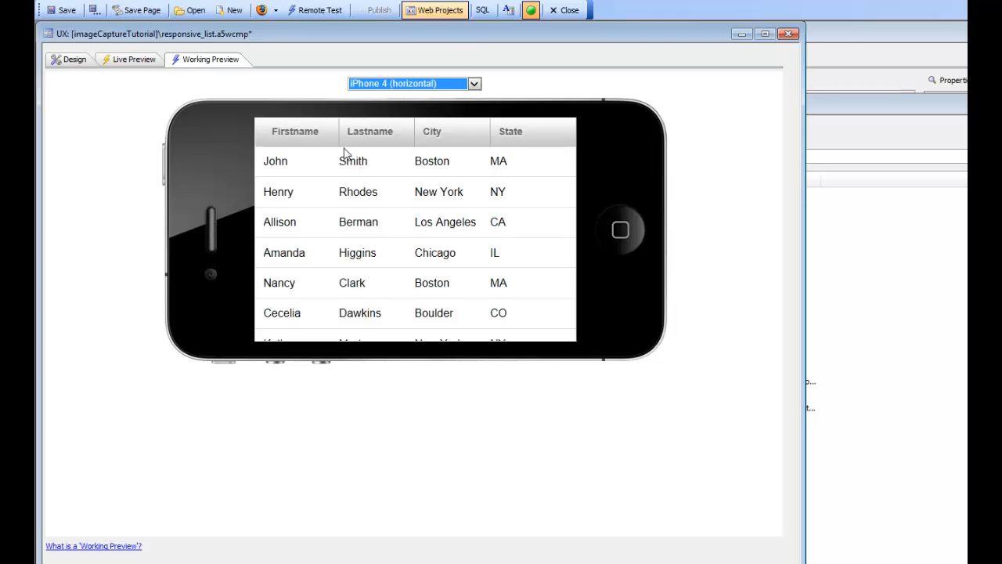
# Reopen the responsive design settings and examine the generated JavaScript for the list layout action and for all actions of the selected rule.
pyautogui.click(68, 63)
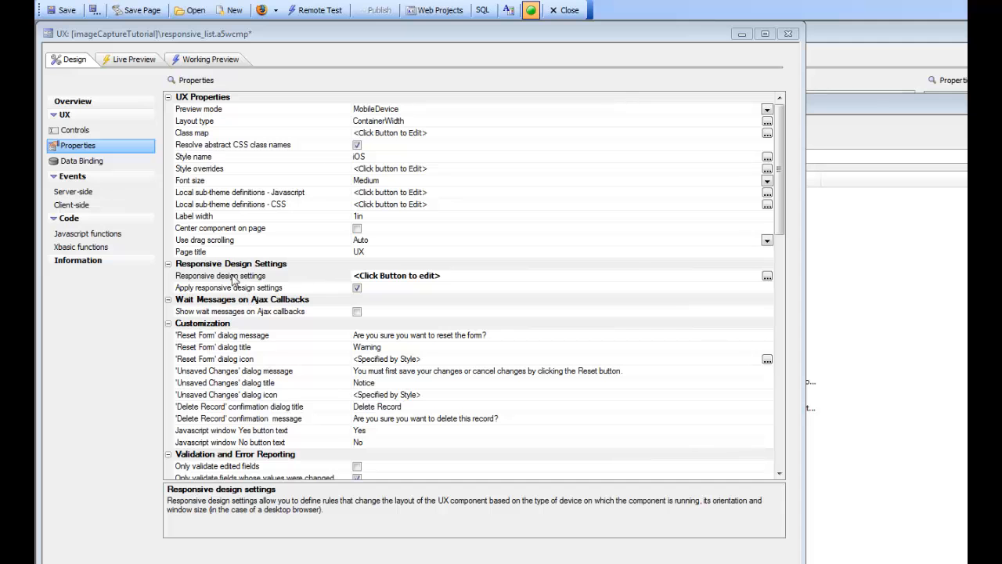
pyautogui.click(231, 278)
pyautogui.click(232, 278)
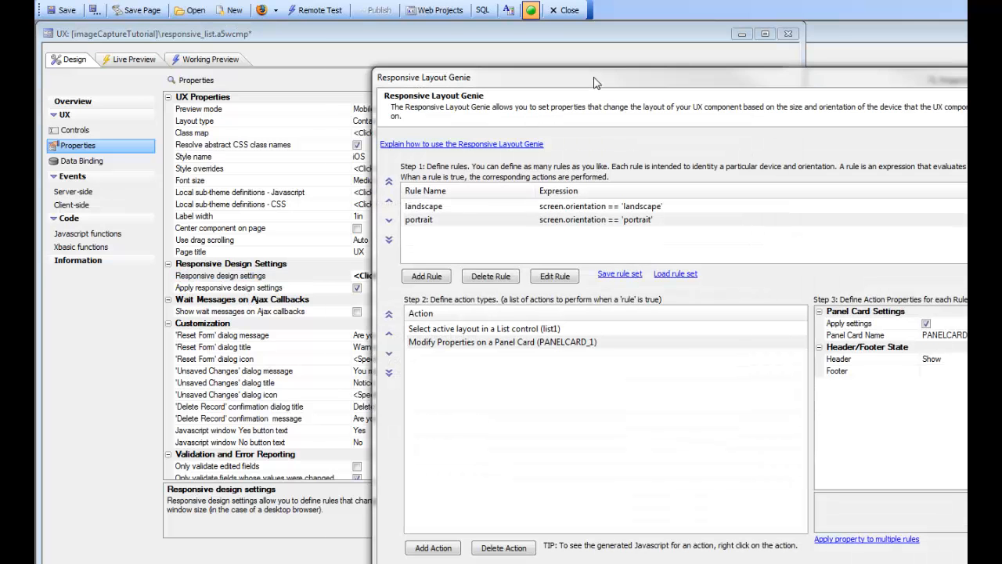
pyautogui.moveTo(594, 77); pyautogui.dragTo(354, 27)
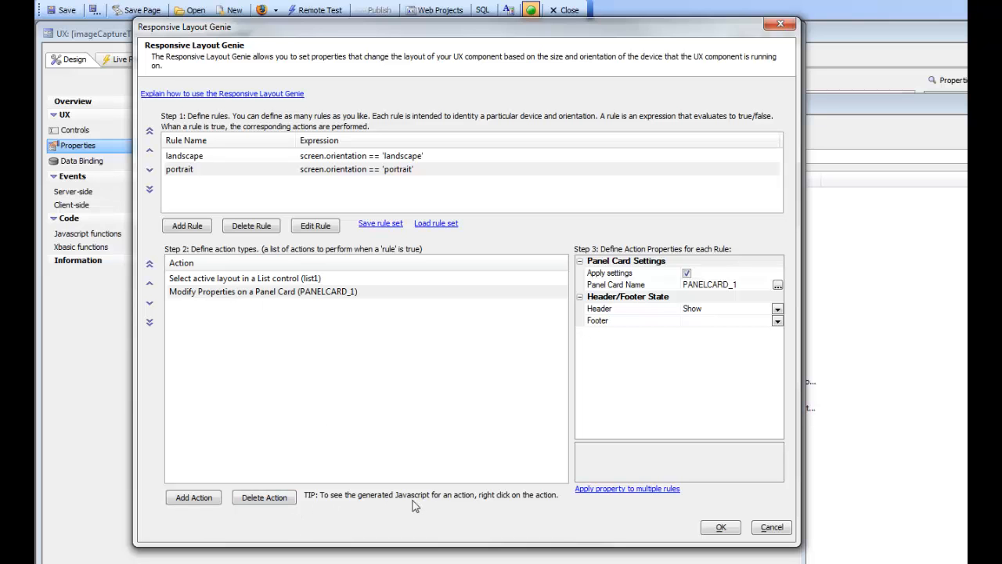
pyautogui.click(254, 280)
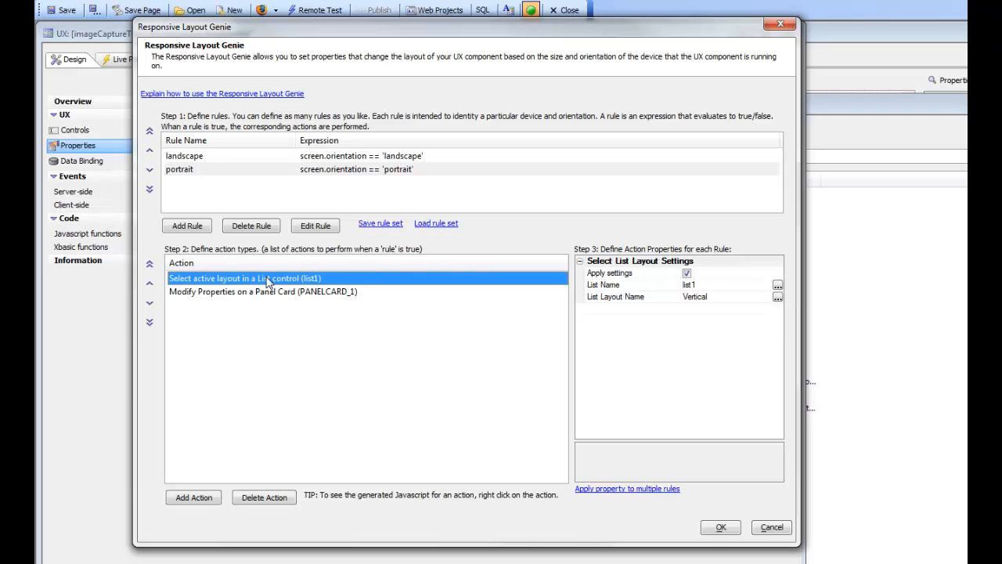
pyautogui.rightClick(266, 282)
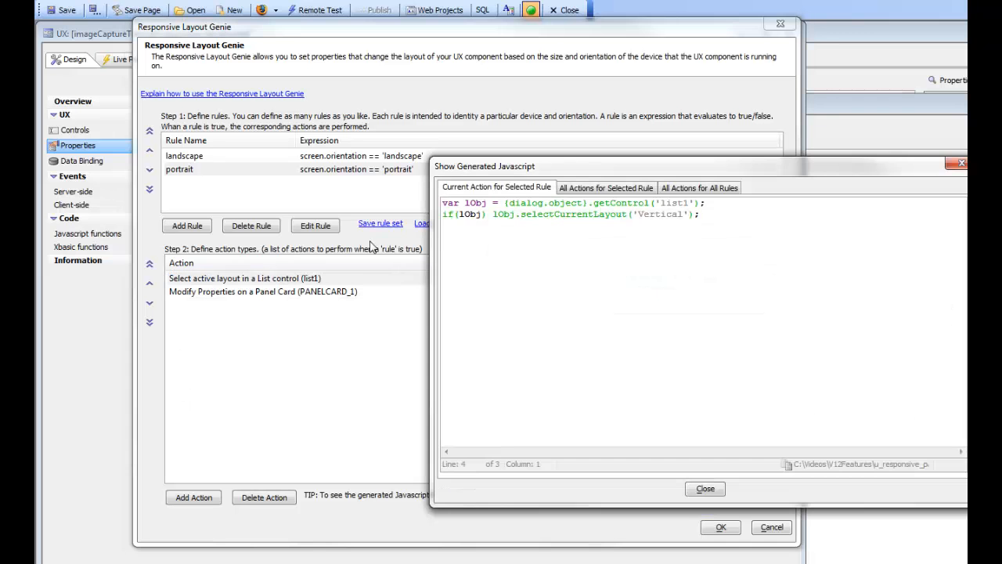
pyautogui.moveTo(502, 173); pyautogui.dragTo(253, 328)
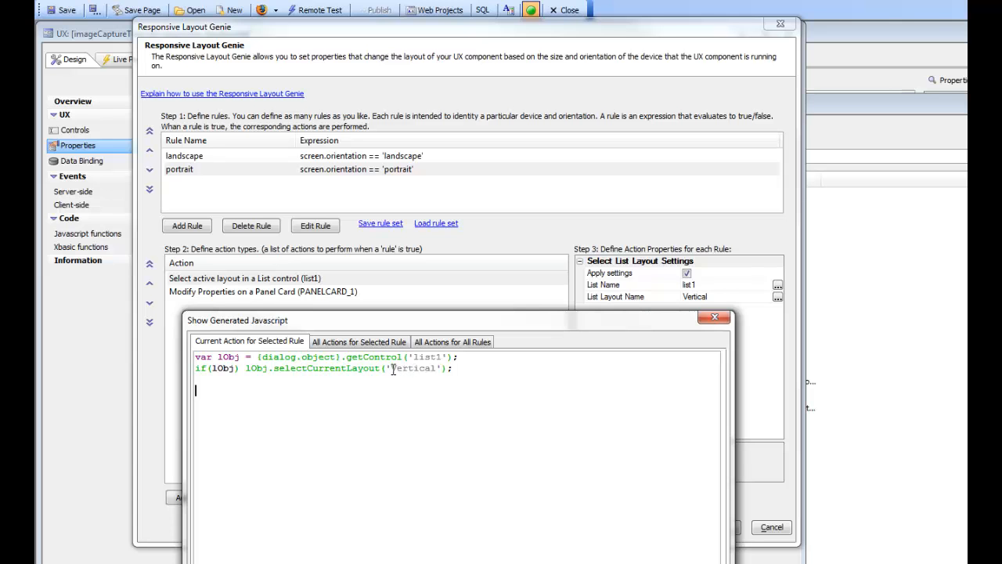
pyautogui.click(345, 347)
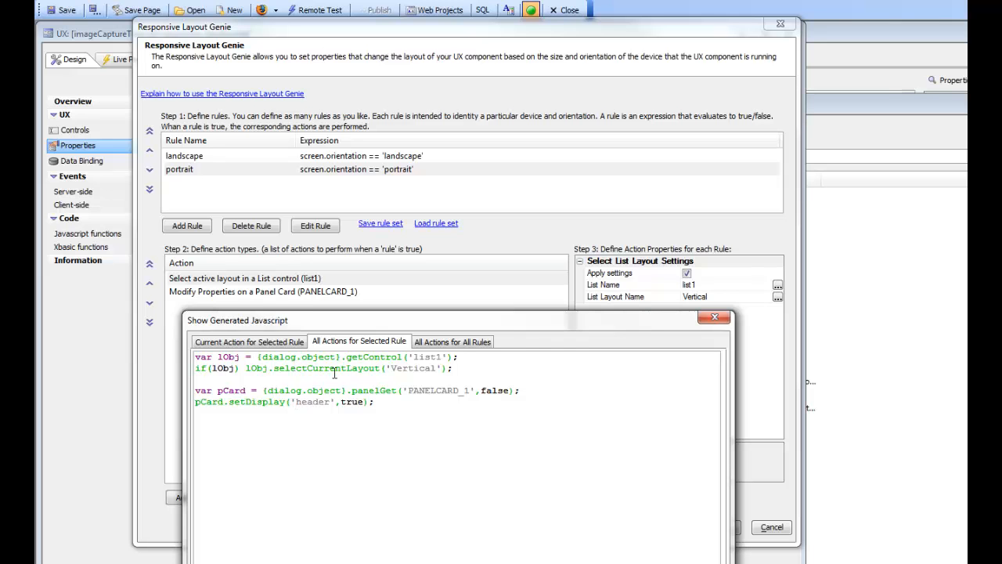
# Examine the generated JavaScript for the selected rule's list and panel card actions, and the landscape and portrait code for all rules.
pyautogui.moveTo(197, 356); pyautogui.dragTo(453, 368)
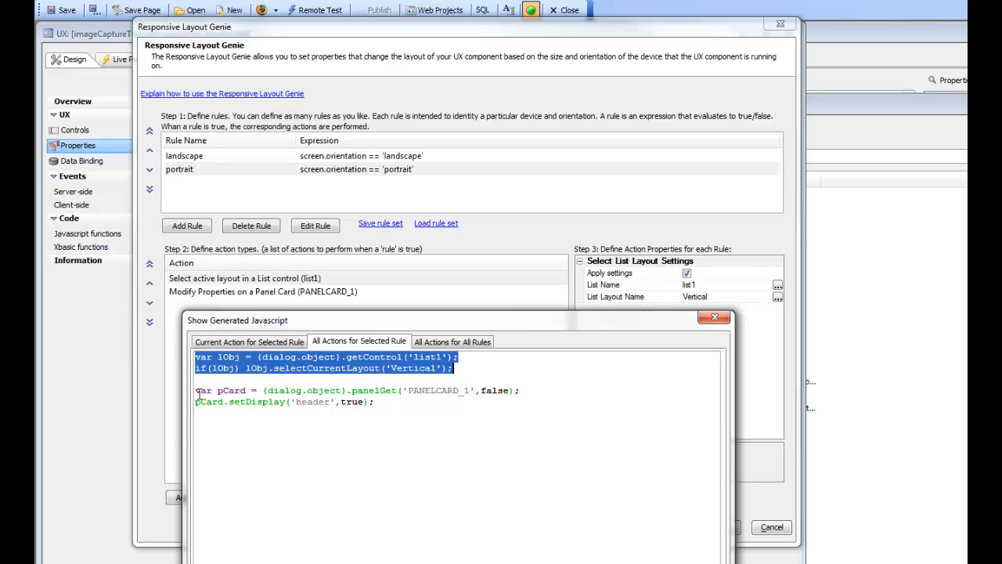
pyautogui.moveTo(200, 390); pyautogui.dragTo(296, 415)
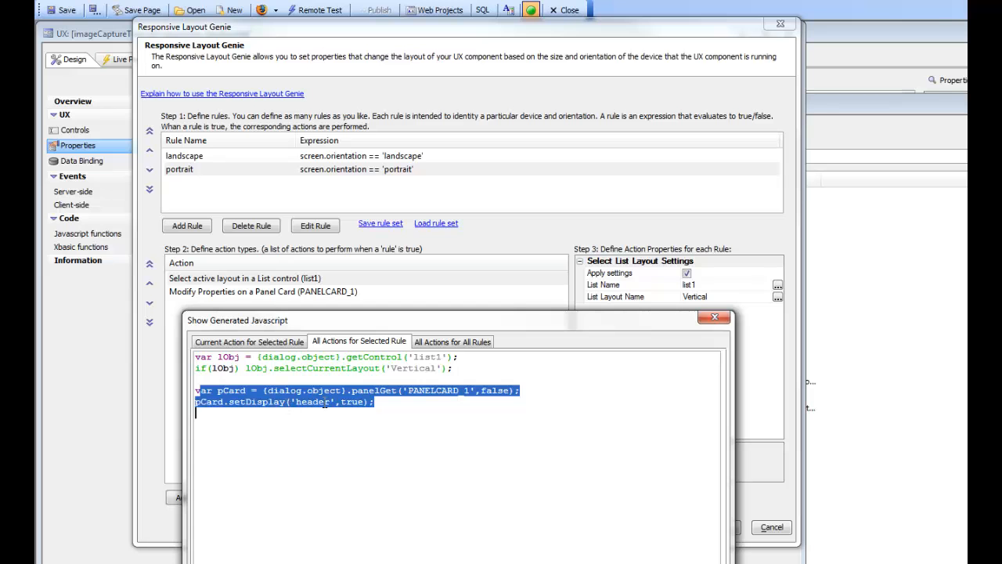
pyautogui.click(438, 345)
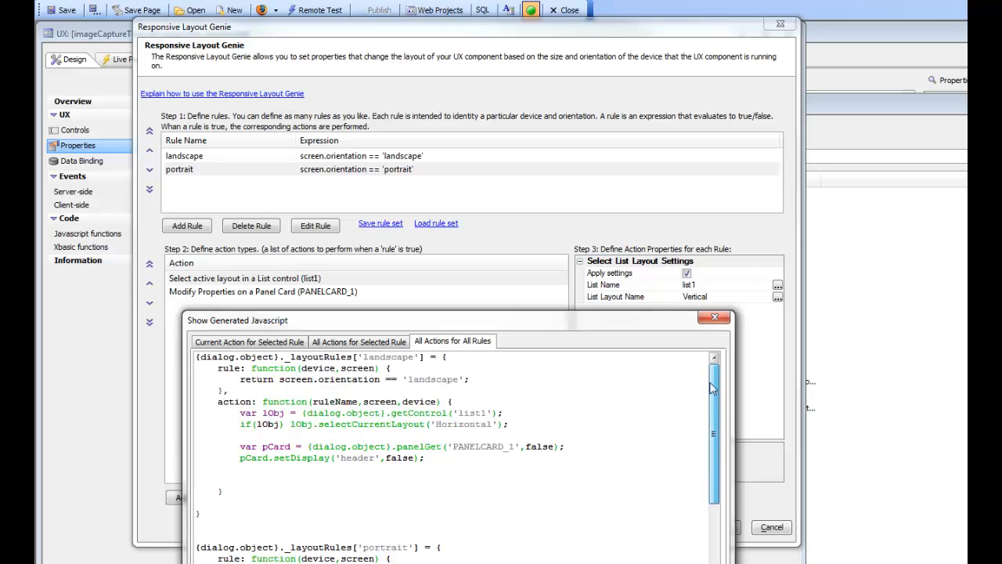
pyautogui.moveTo(196, 361); pyautogui.dragTo(283, 490)
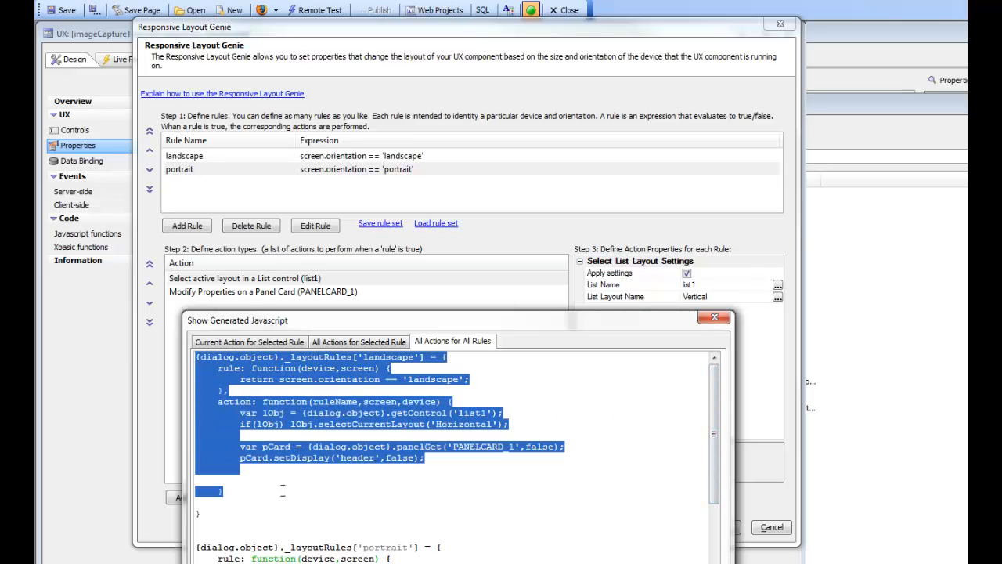
pyautogui.scroll(-2, 412, 468)
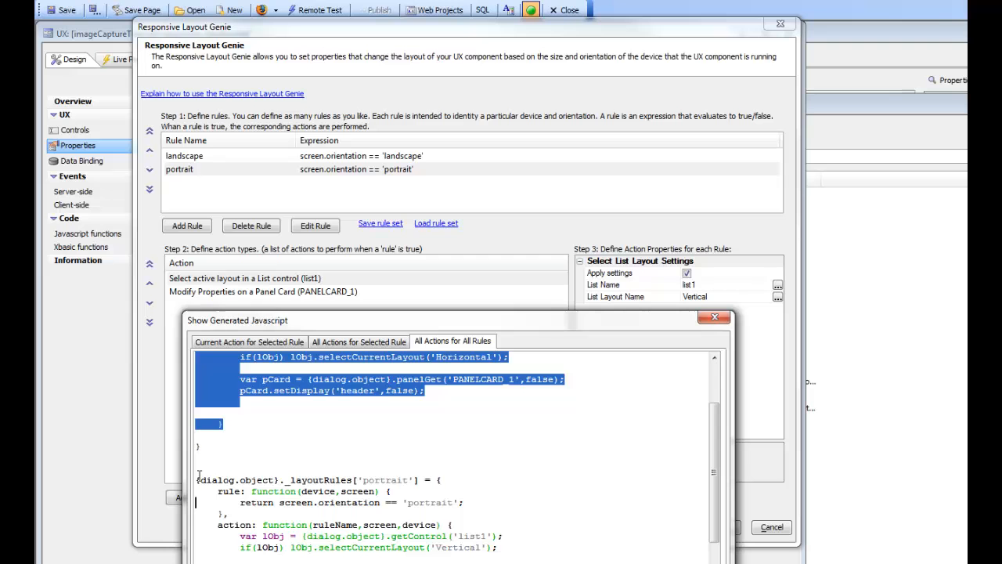
pyautogui.moveTo(196, 479); pyautogui.dragTo(235, 563)
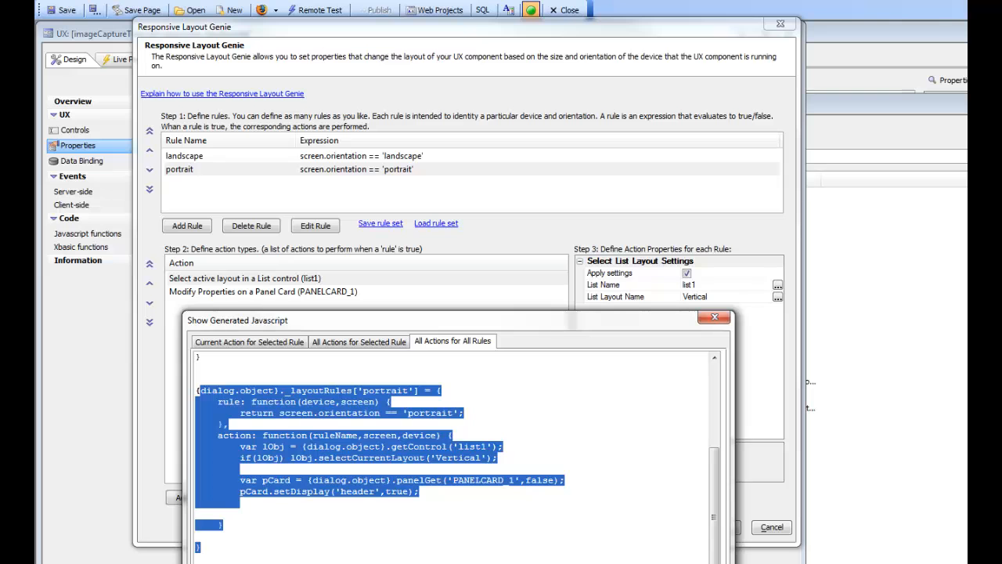
# Accept the responsive layout settings and save the responsive_list component.
pyautogui.press('Escape')
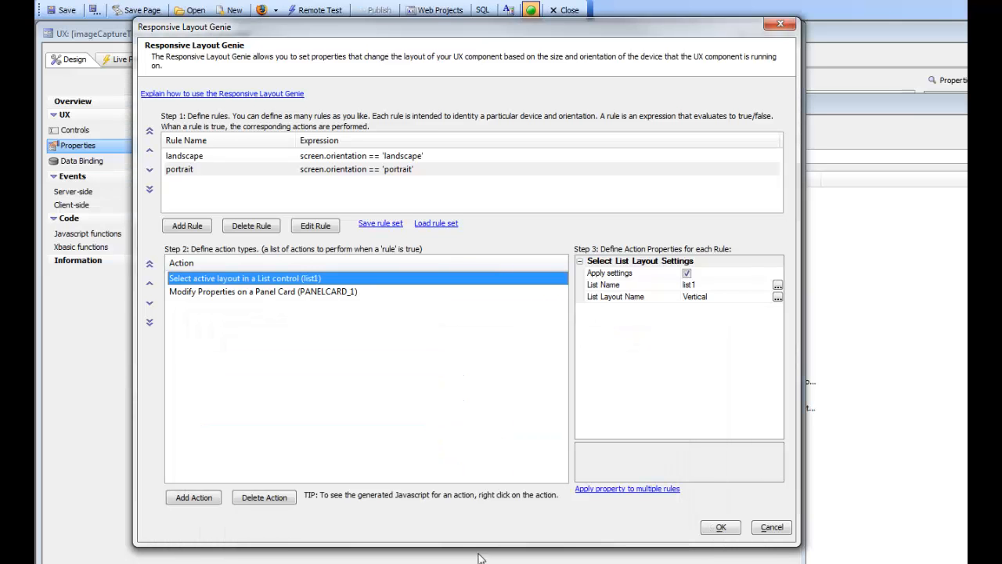
pyautogui.click(722, 528)
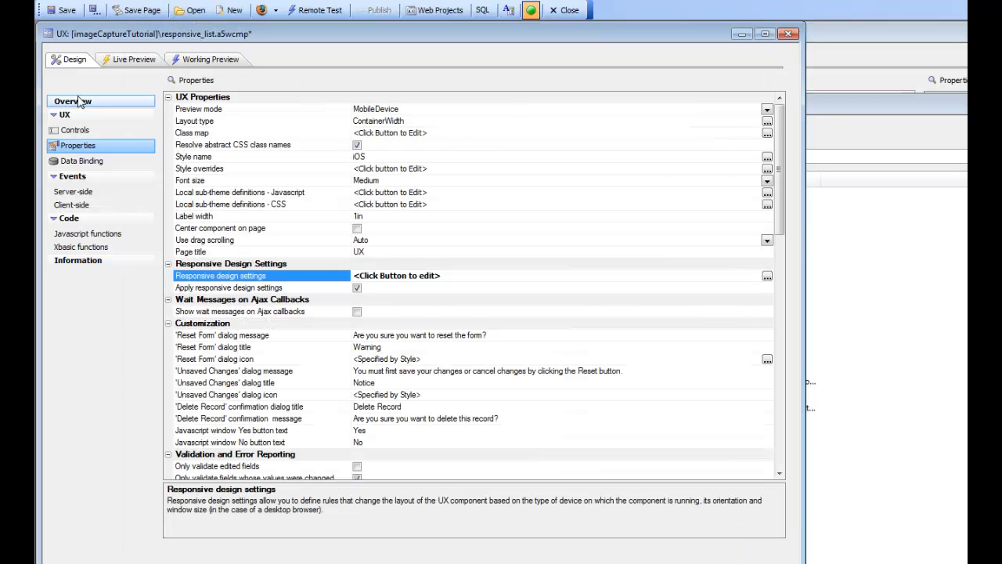
pyautogui.click(60, 11)
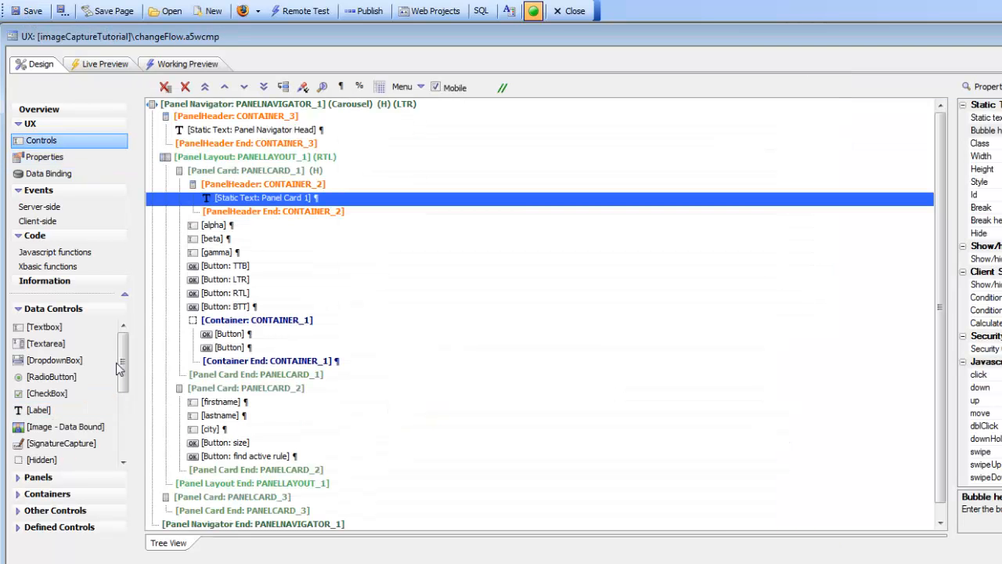
# Review the properties of PANELLAYOUT_1, PANELCARD_1 and PANELCARD_2 in the changeFlow component, including PANELCARD_2's layout size.
pyautogui.moveTo(1001, 314); pyautogui.dragTo(1001, 313)
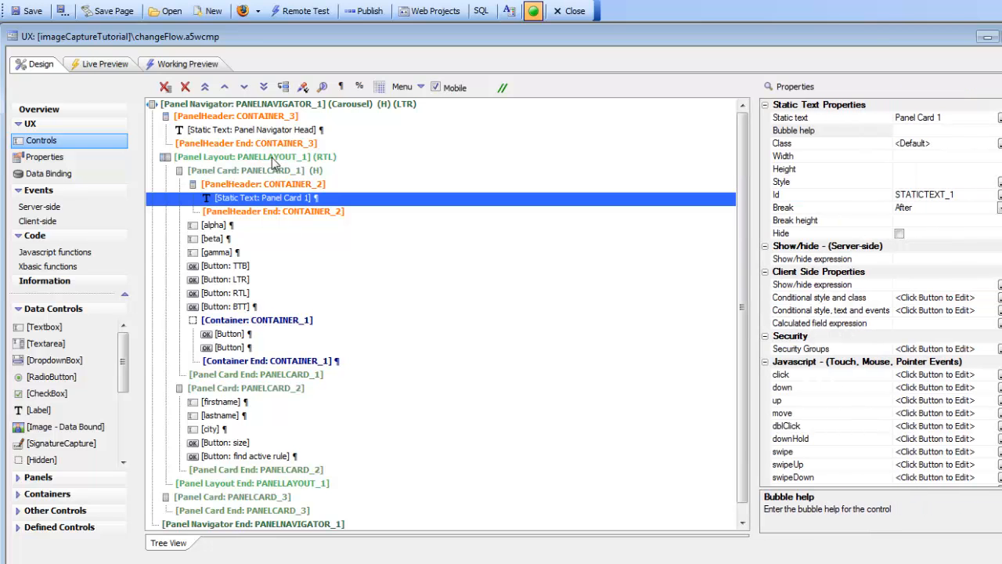
pyautogui.click(274, 157)
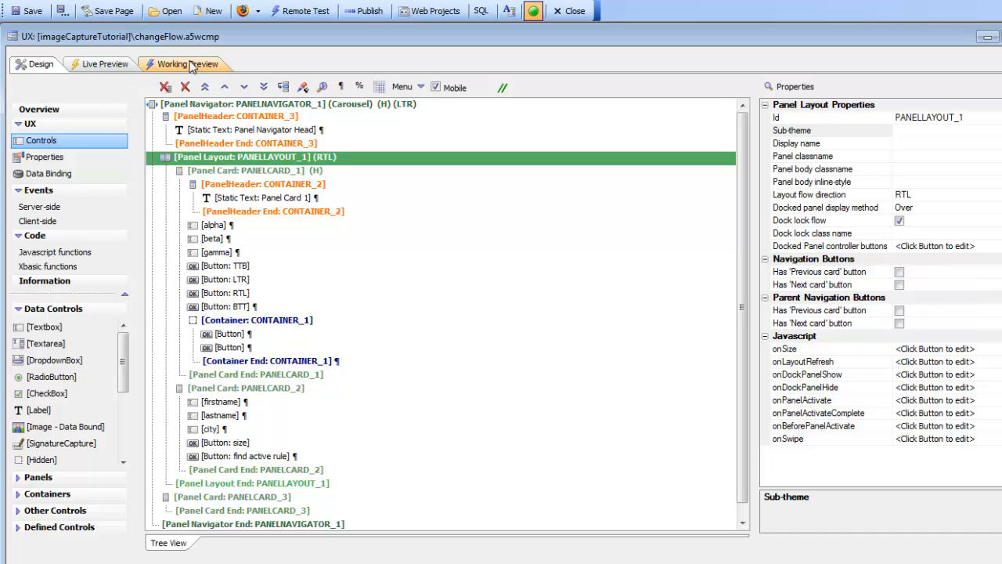
pyautogui.click(263, 170)
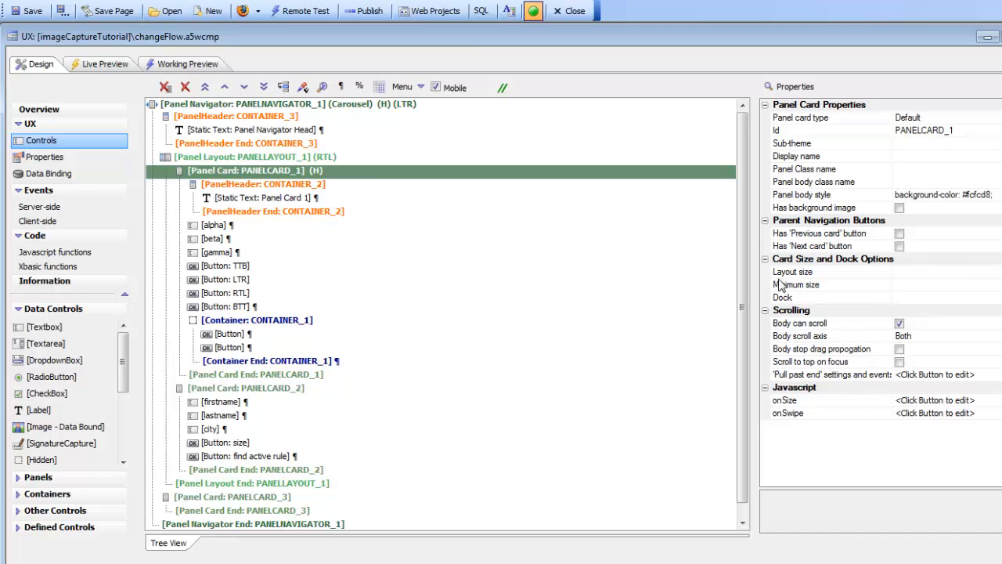
pyautogui.click(261, 390)
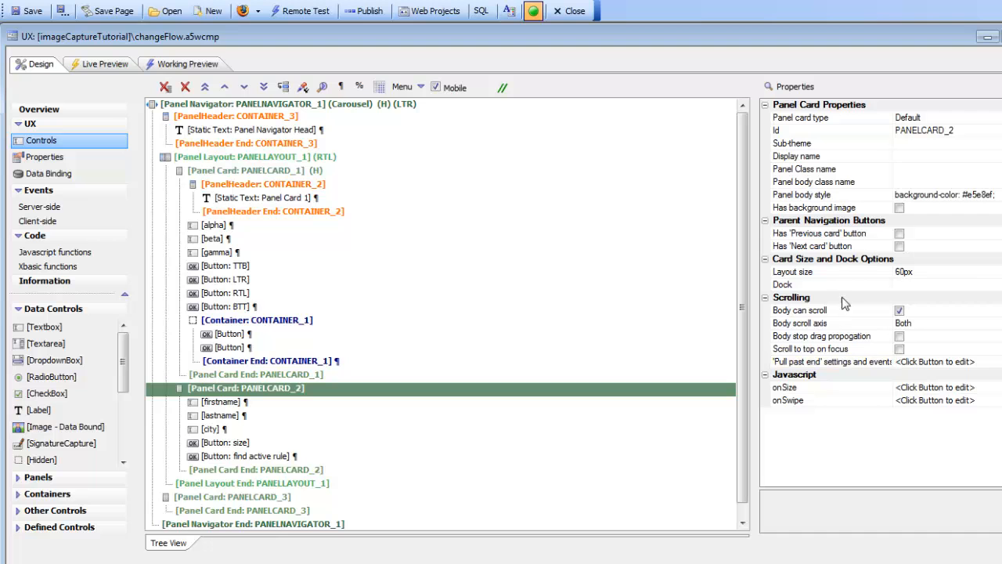
pyautogui.click(873, 276)
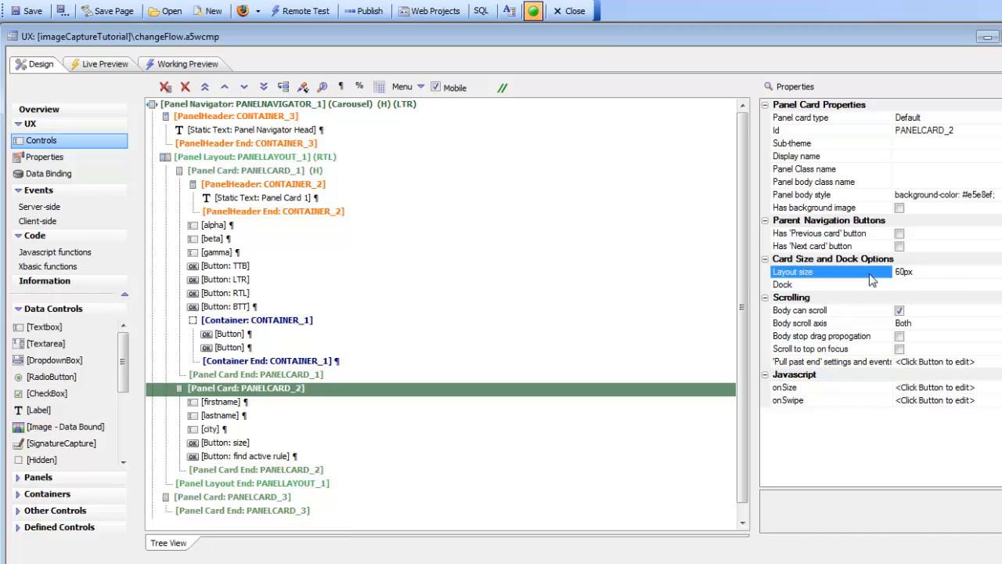
# Compare the changeFlow panel arrangement and headers in the working preview on iPhone 4 (vertical) and iPhone 4 (horizontal).
pyautogui.click(186, 66)
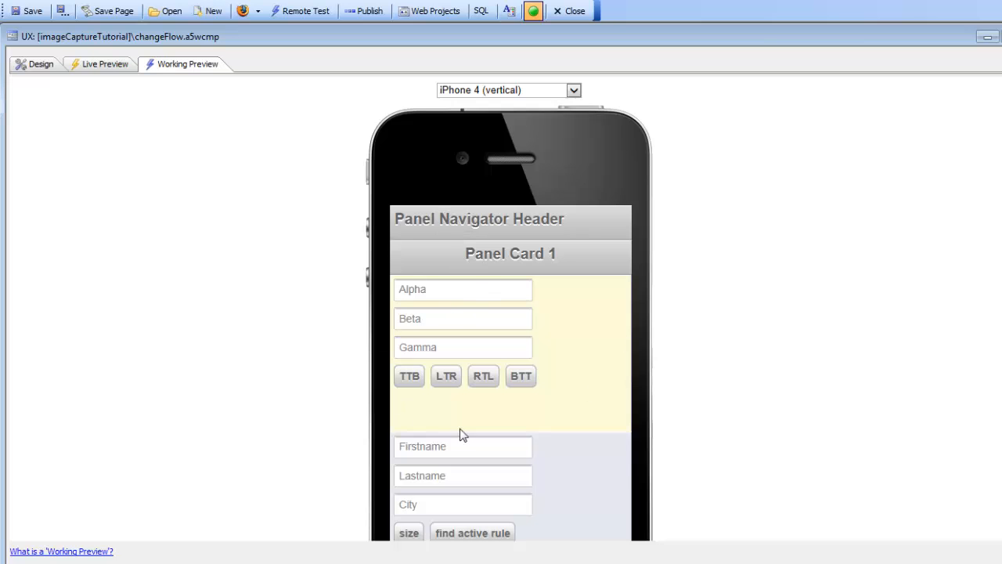
pyautogui.scroll(-3, 752, 377)
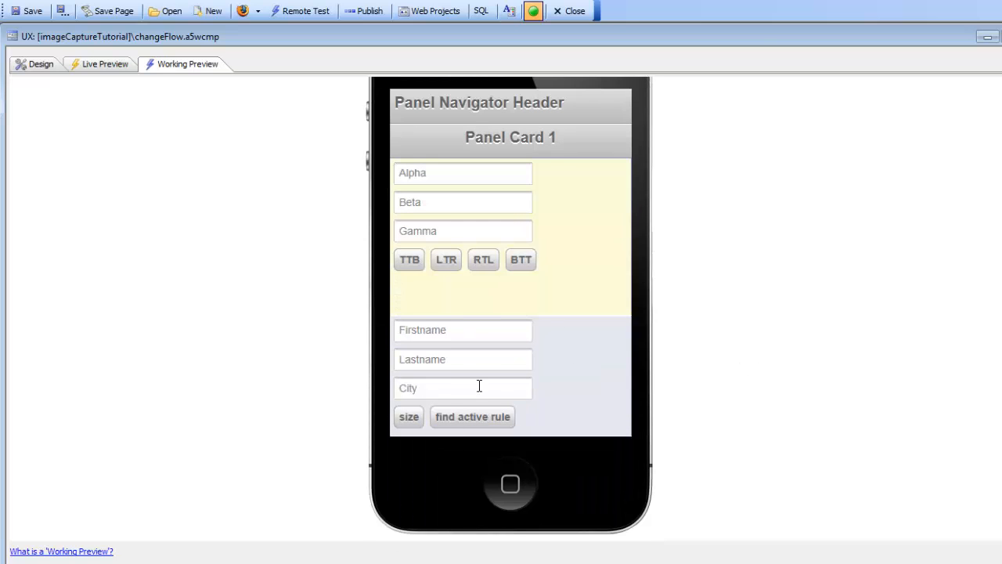
pyautogui.scroll(3, 505, 257)
pyautogui.click(472, 91)
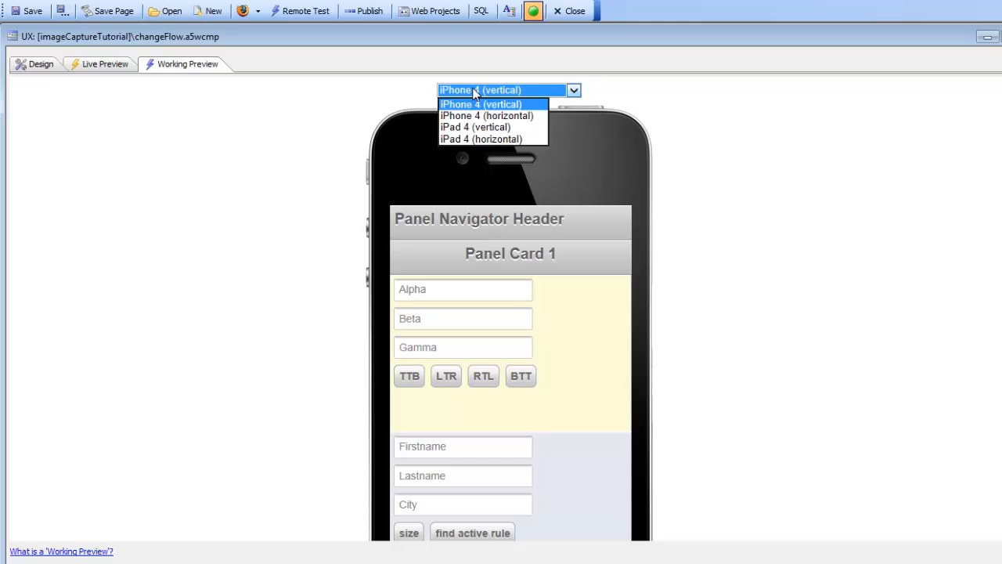
pyautogui.click(521, 117)
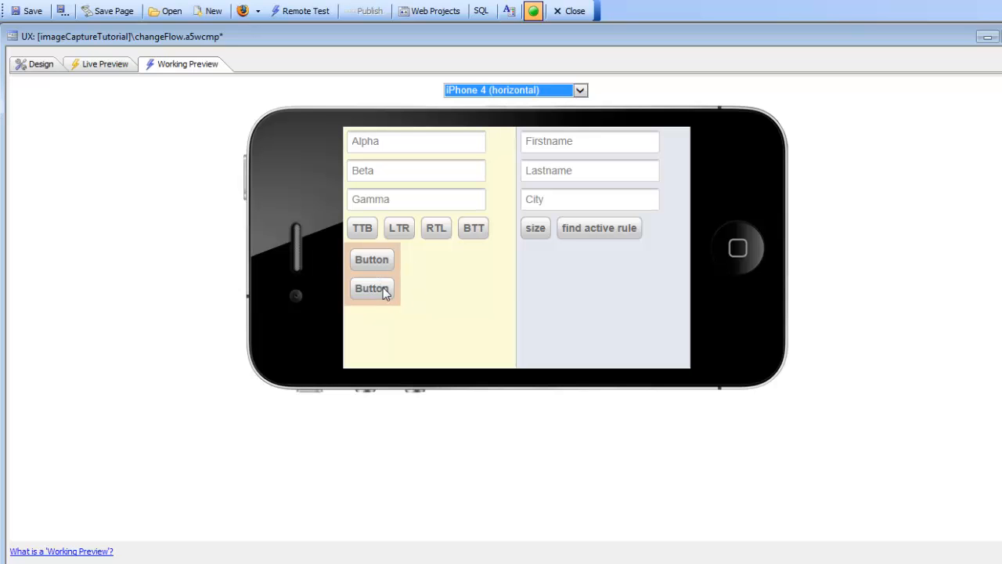
pyautogui.click(474, 91)
pyautogui.click(487, 103)
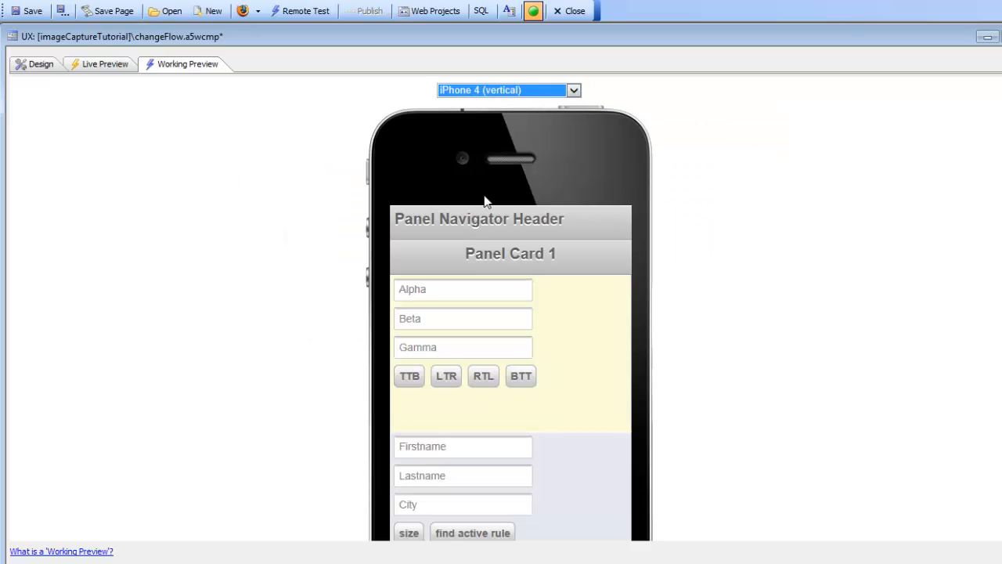
pyautogui.scroll(-3, 548, 391)
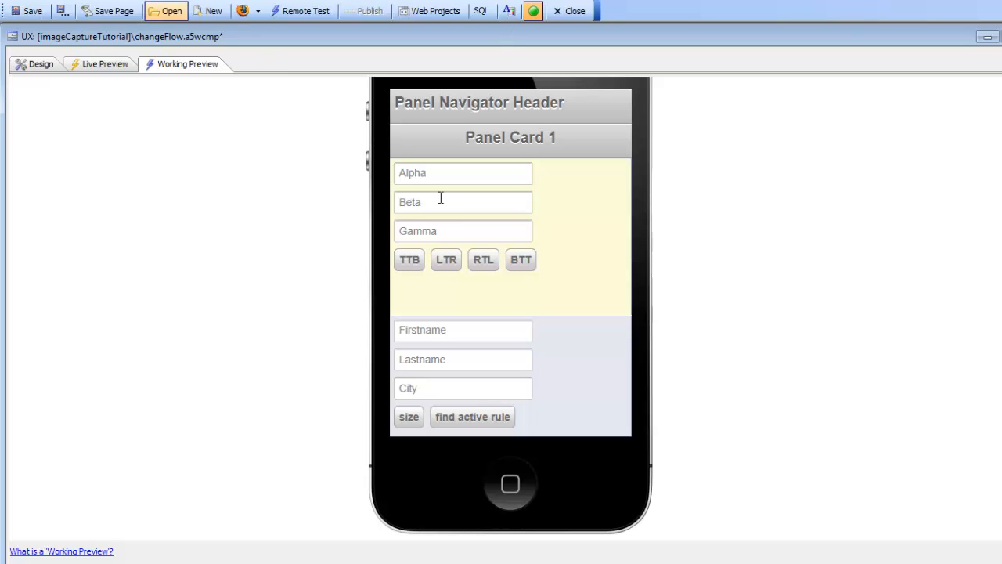
# Open changeFlow's responsive design settings and look at the landscape and portrait rules.
pyautogui.click(38, 66)
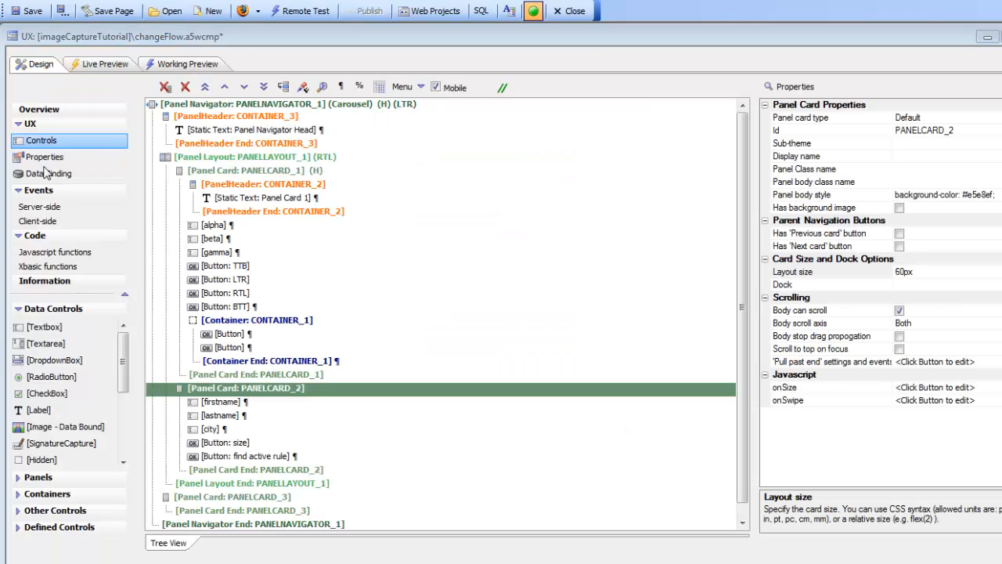
pyautogui.click(47, 157)
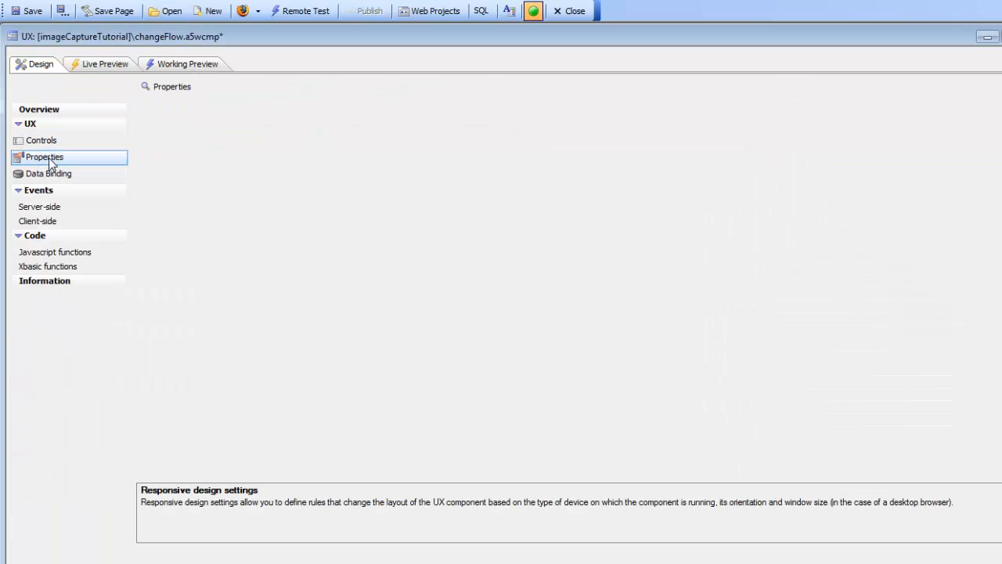
pyautogui.doubleClick(296, 286)
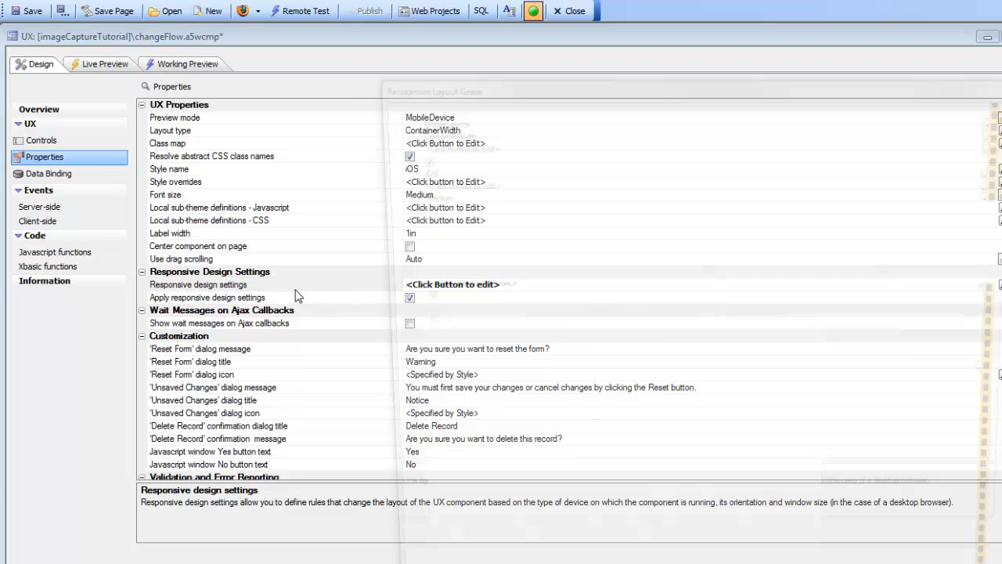
pyautogui.moveTo(628, 79); pyautogui.dragTo(375, 56)
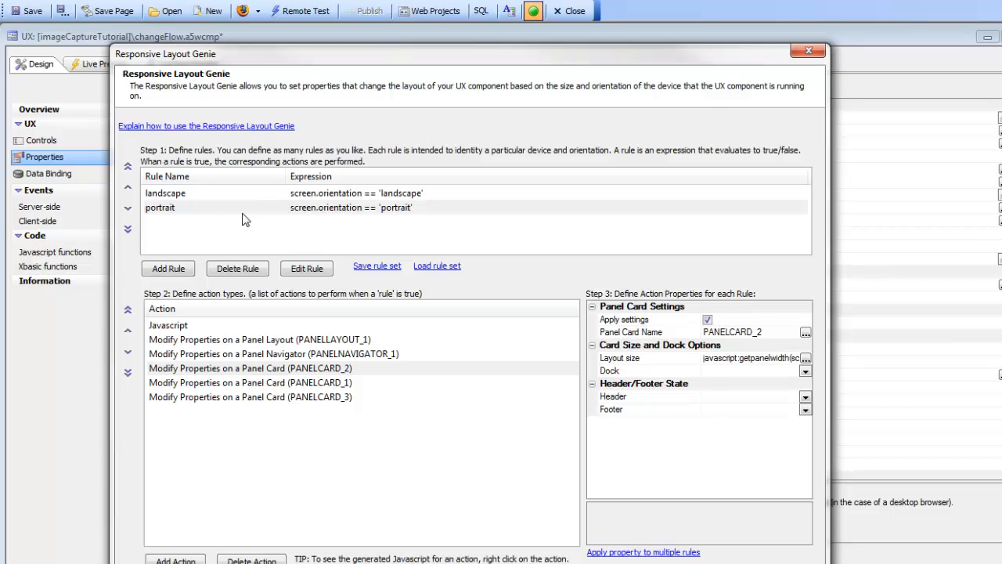
pyautogui.click(171, 196)
pyautogui.click(169, 208)
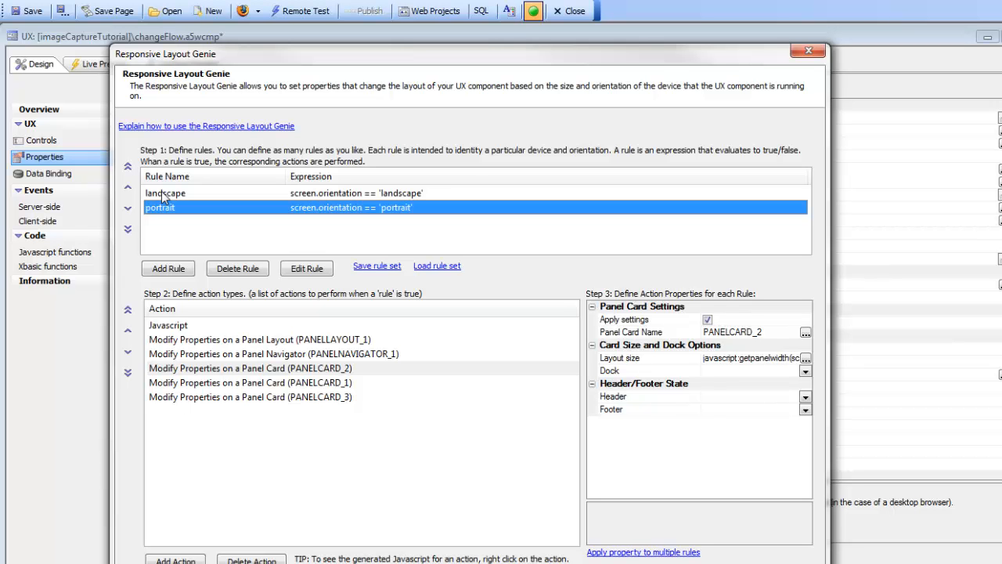
# Check the Javascript action's settings under both the landscape and portrait rules.
pyautogui.click(169, 332)
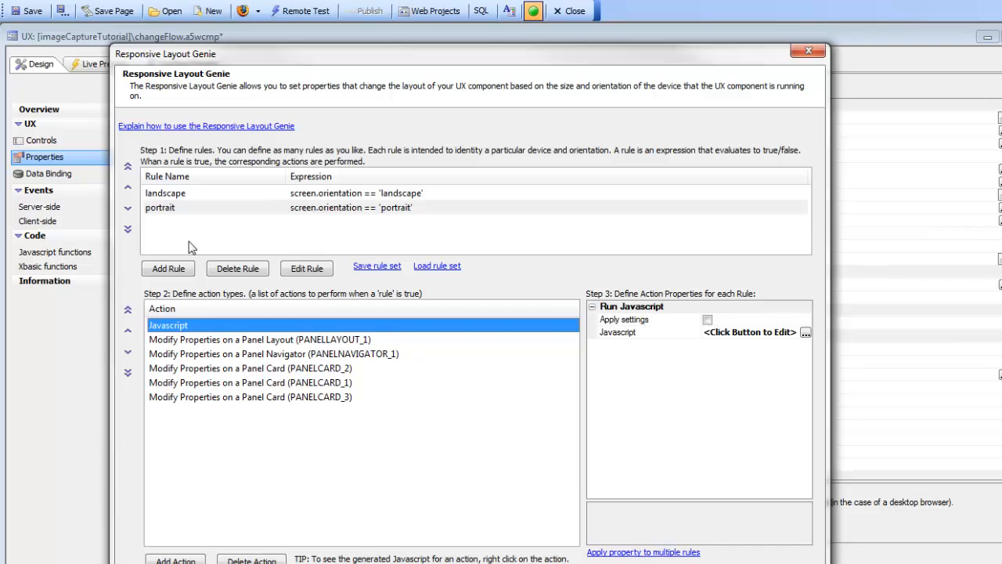
pyautogui.click(177, 196)
pyautogui.click(172, 211)
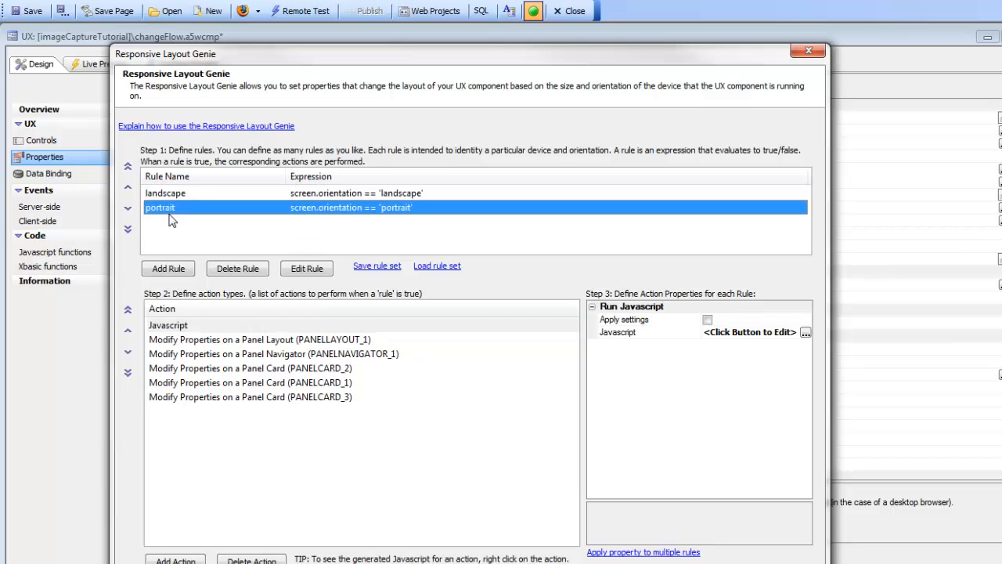
pyautogui.click(176, 196)
pyautogui.click(174, 209)
# Compare the flow direction of the PANELLAYOUT_1 action between the portrait and landscape rules.
pyautogui.click(288, 341)
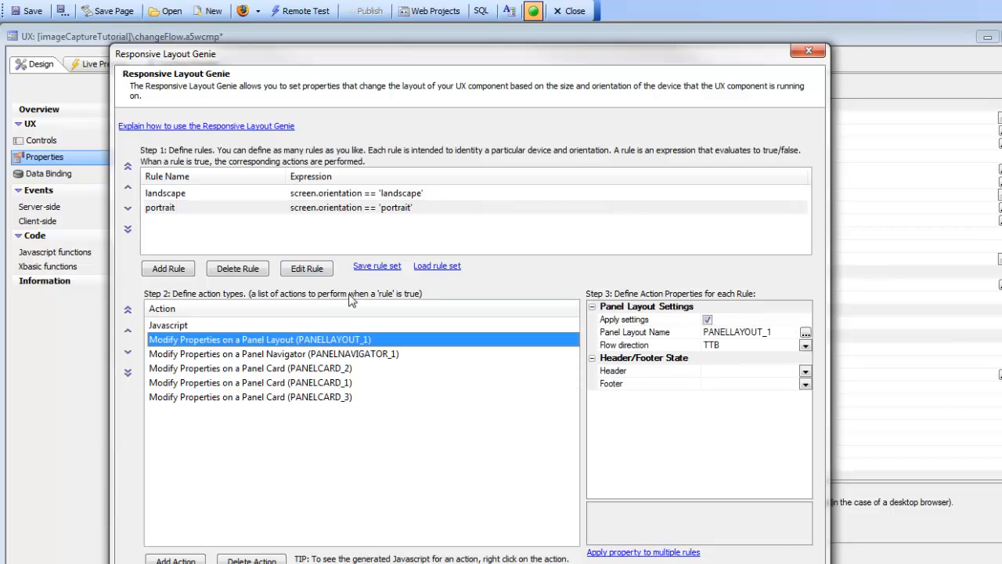
pyautogui.click(177, 195)
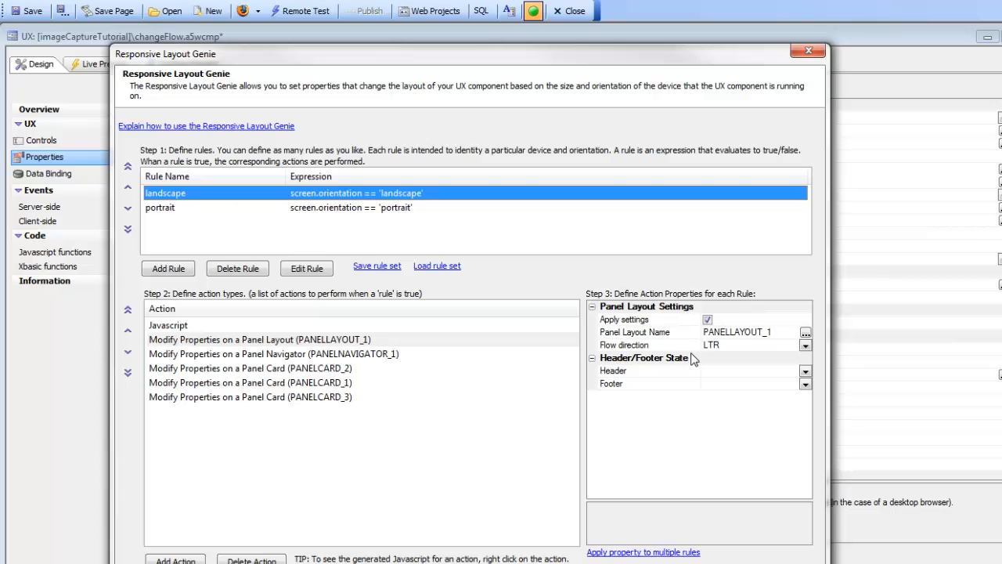
pyautogui.click(657, 348)
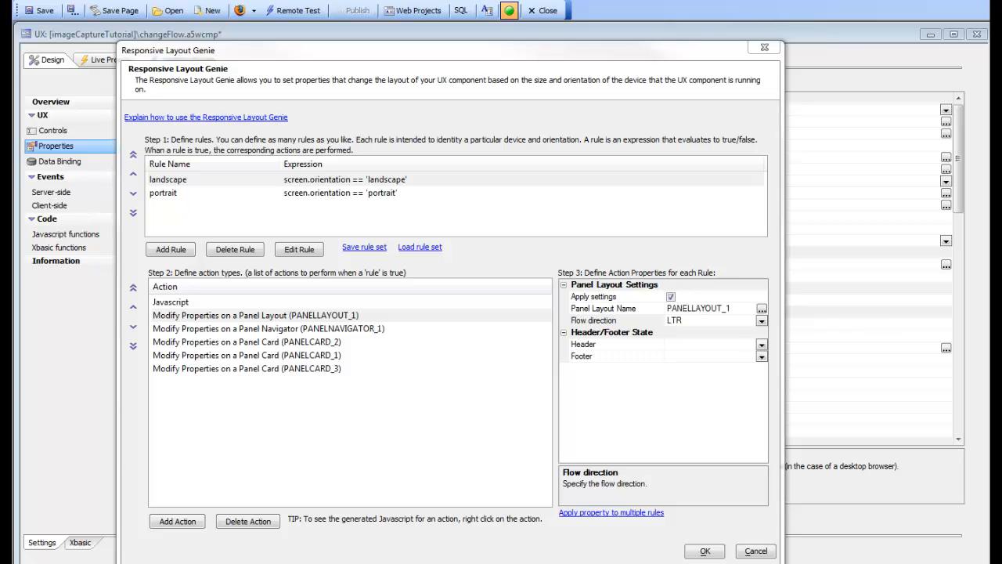
pyautogui.click(180, 182)
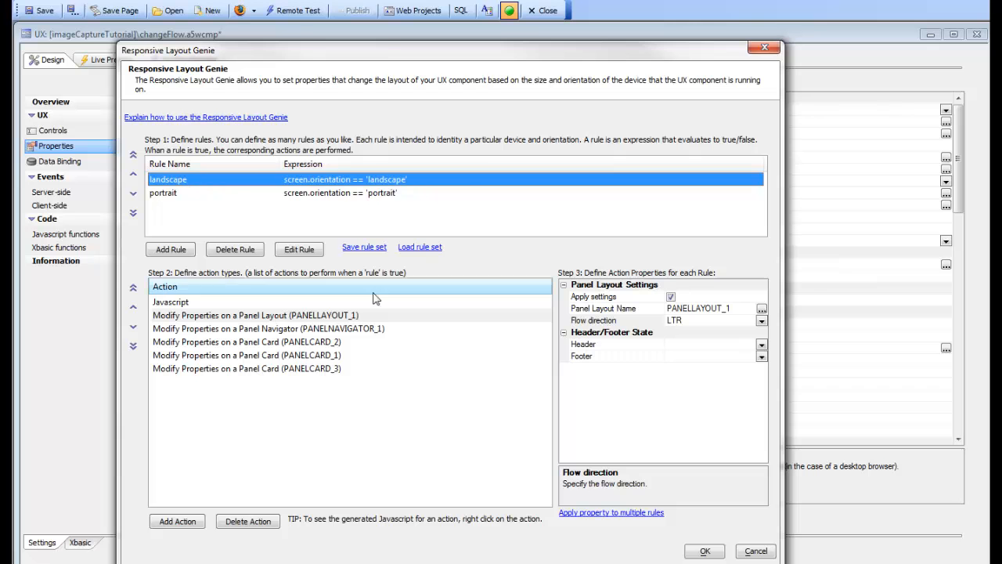
pyautogui.click(328, 316)
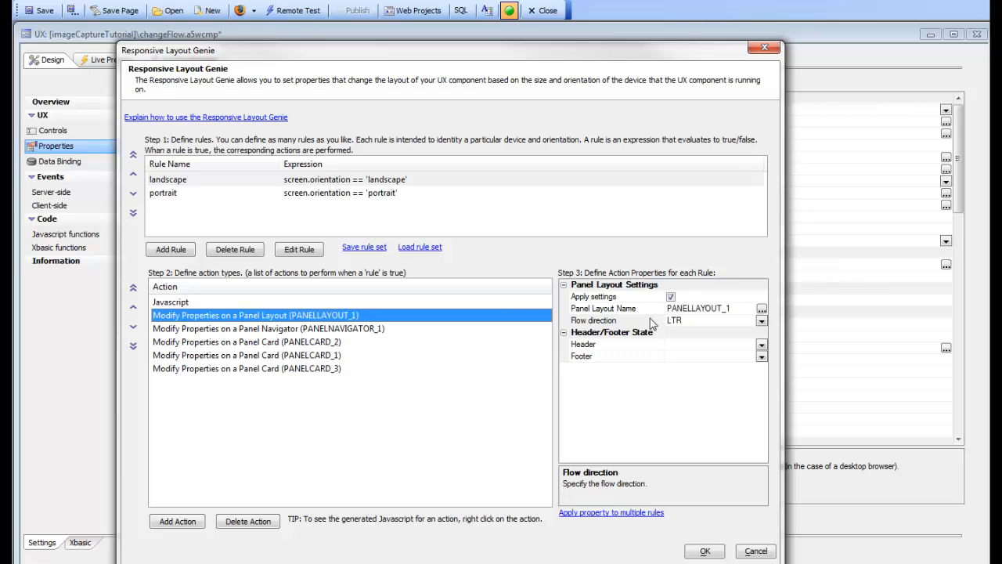
pyautogui.click(172, 197)
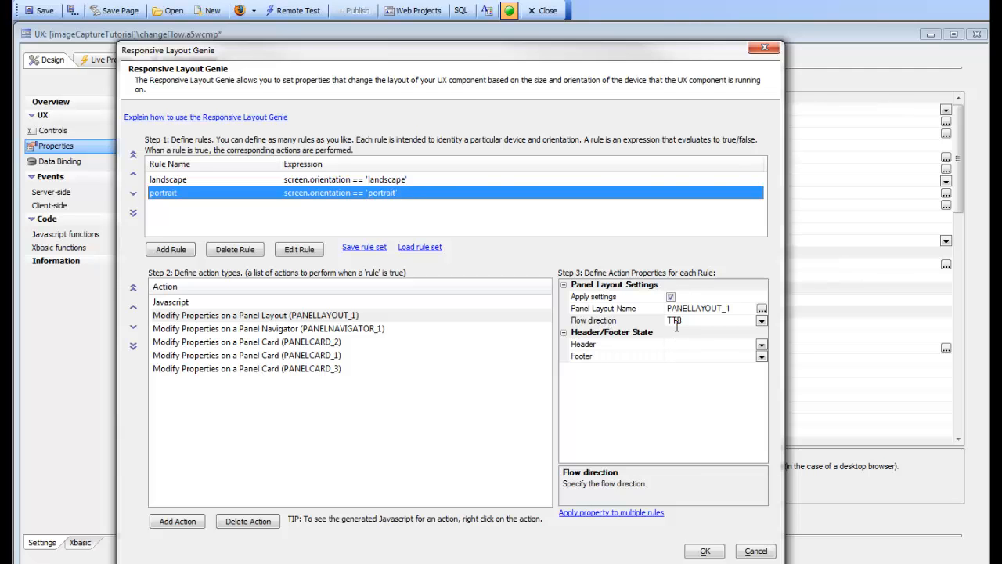
# Compare the header state of the PANELNAVIGATOR_1 action between the portrait and landscape rules.
pyautogui.click(359, 332)
pyautogui.click(359, 332)
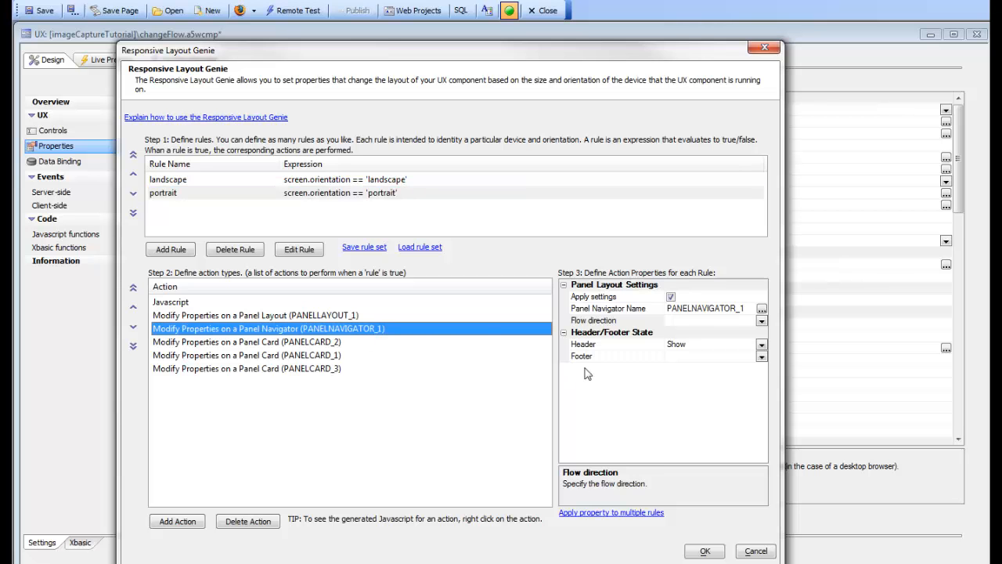
pyautogui.click(165, 182)
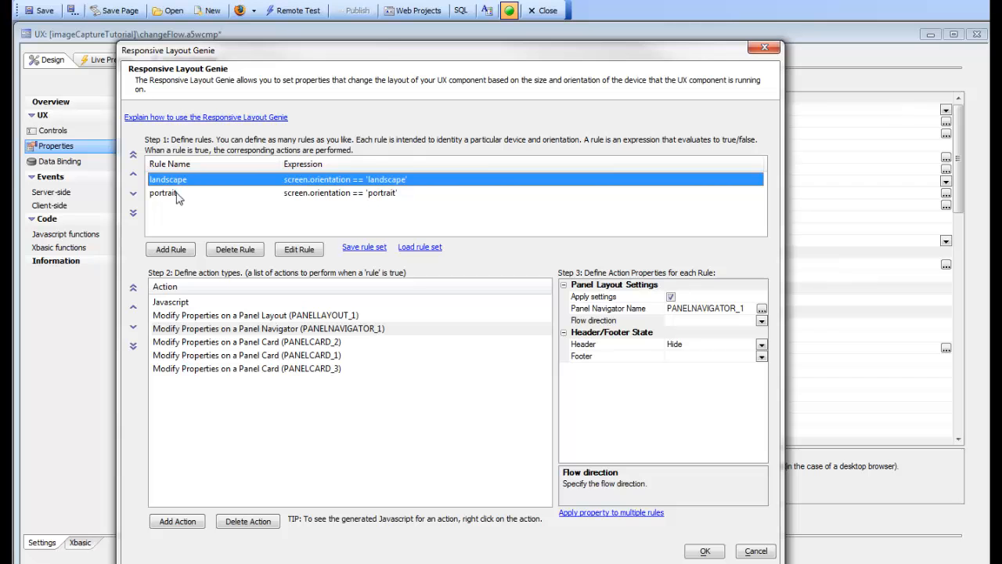
# Compare the layout size of the PANELCARD_2 action between the landscape and portrait rules.
pyautogui.click(175, 196)
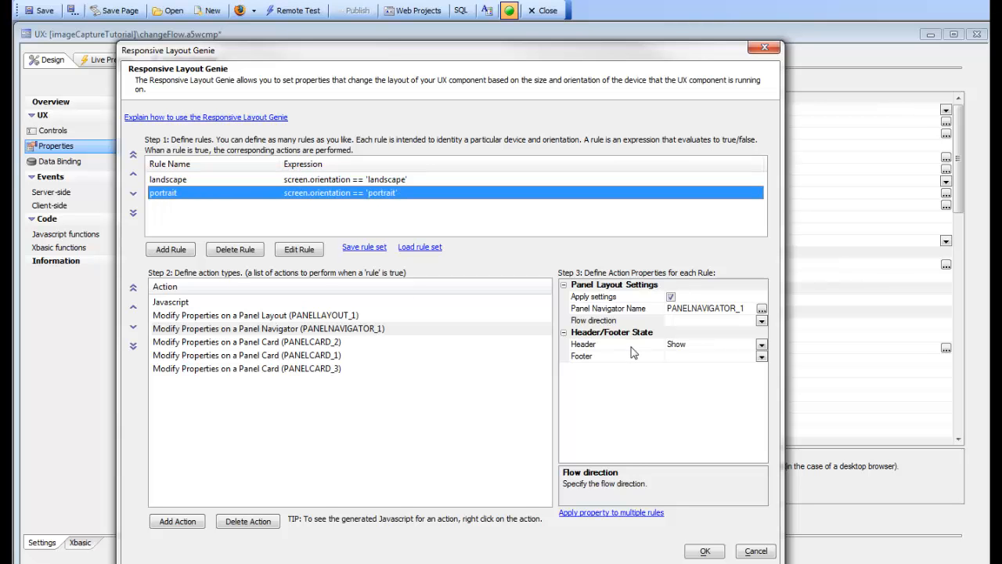
pyautogui.click(314, 342)
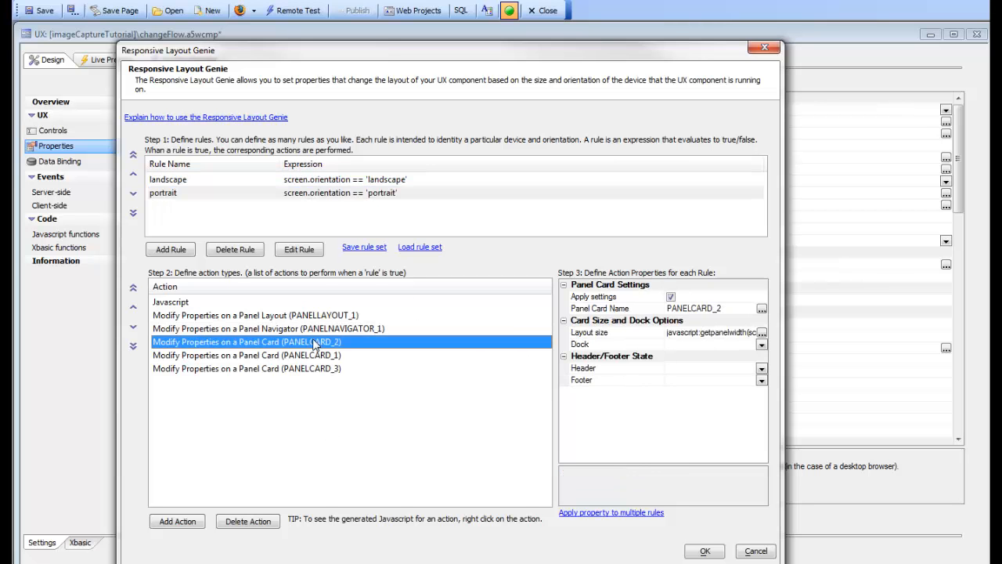
pyautogui.click(168, 185)
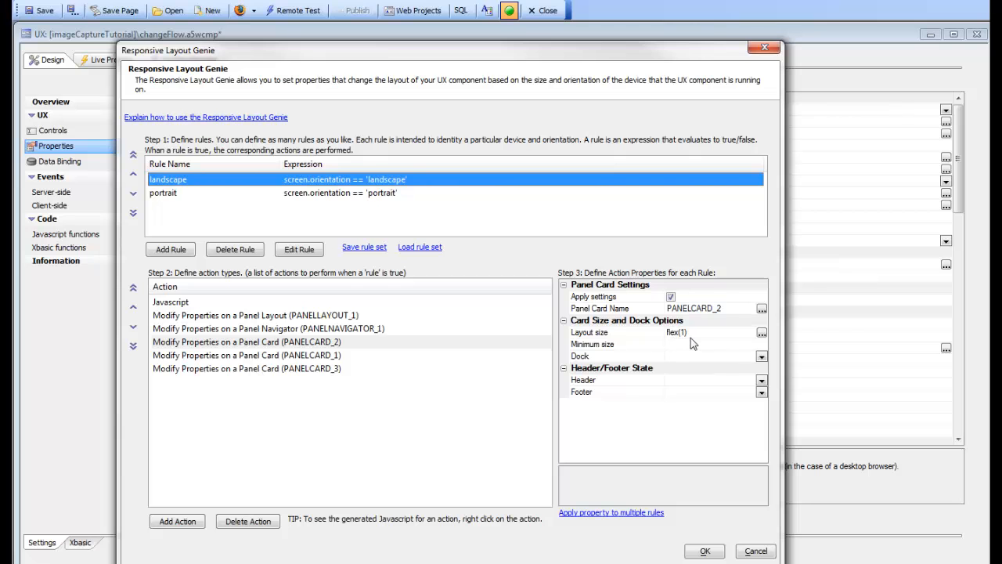
pyautogui.click(182, 195)
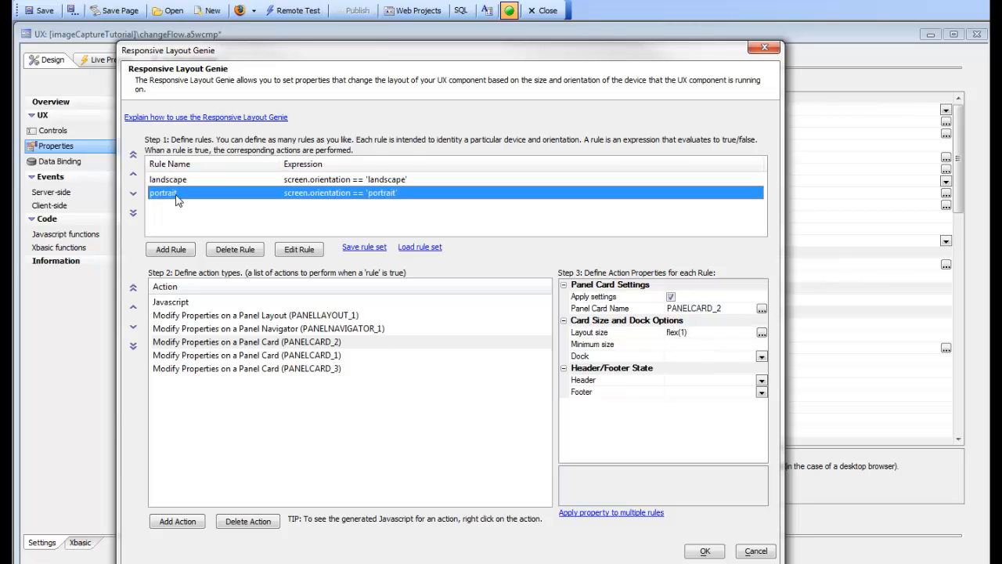
# Examine the JavaScript expression behind PANELCARD_2's portrait layout size, and accept the size and responsive layout settings.
pyautogui.click(591, 333)
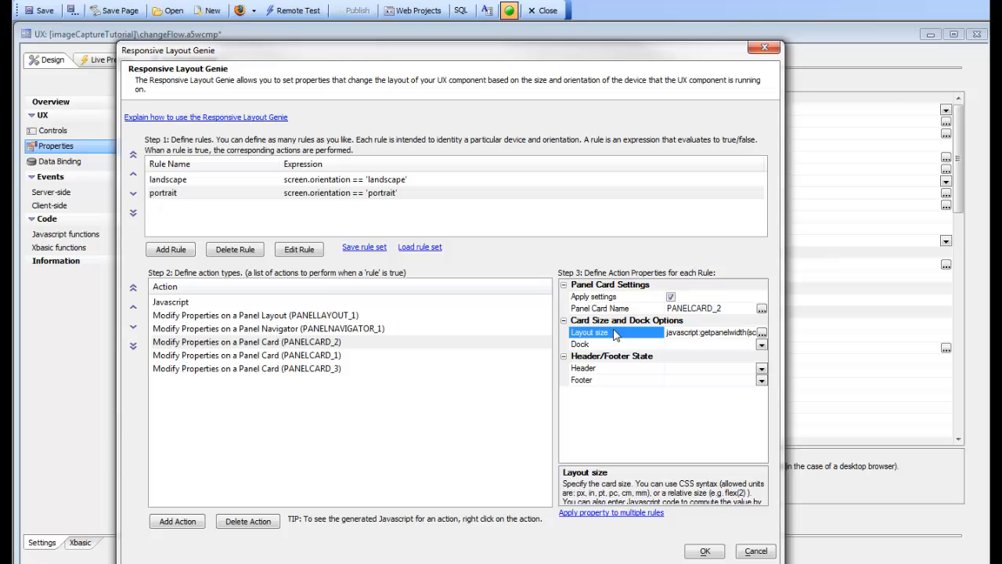
pyautogui.click(762, 334)
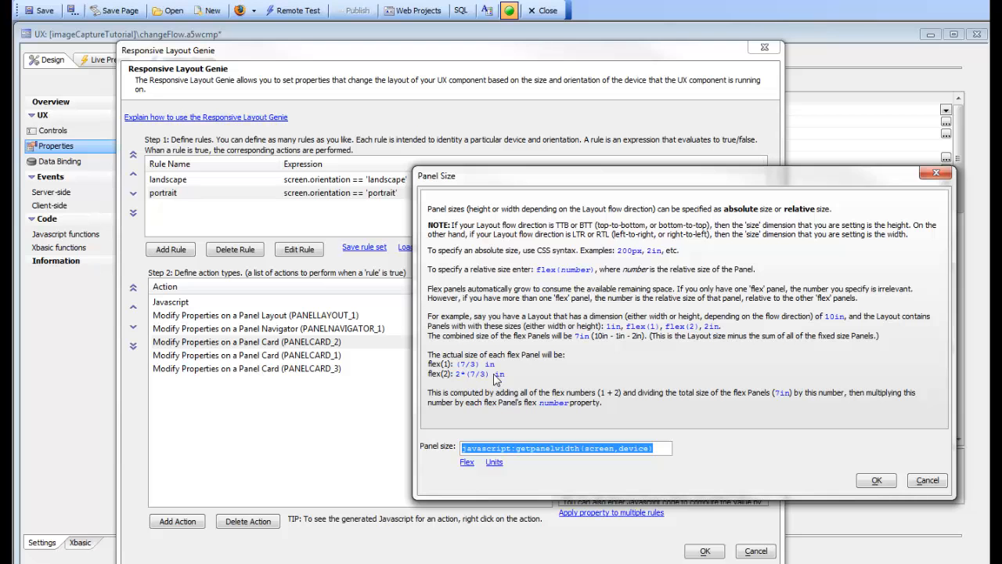
pyautogui.click(512, 447)
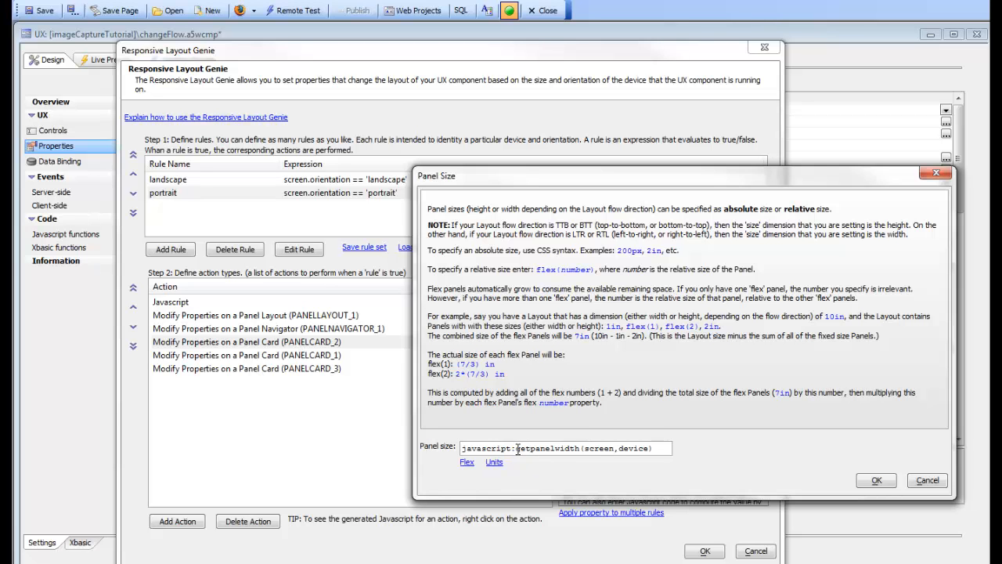
pyautogui.moveTo(517, 449); pyautogui.dragTo(575, 452)
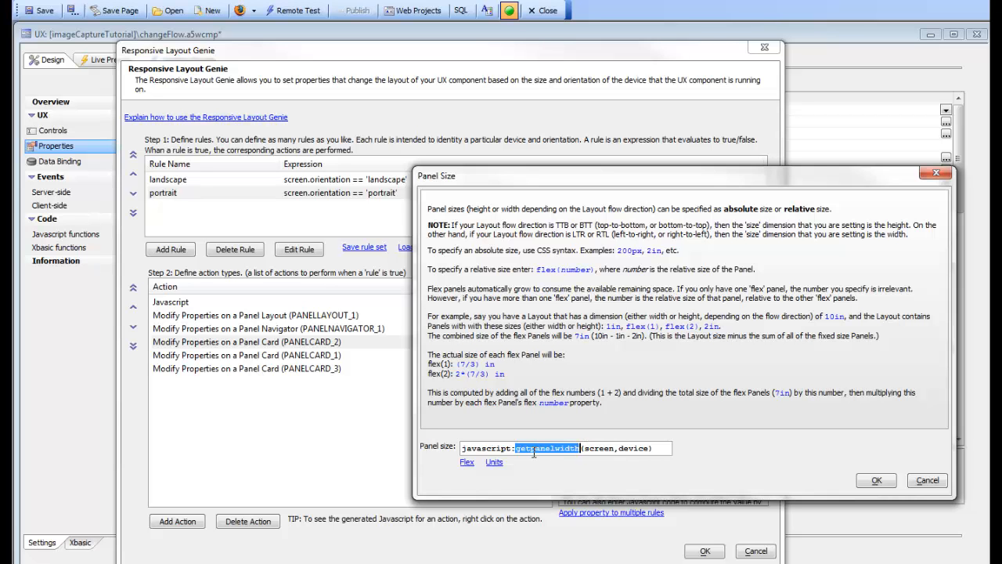
pyautogui.click(878, 482)
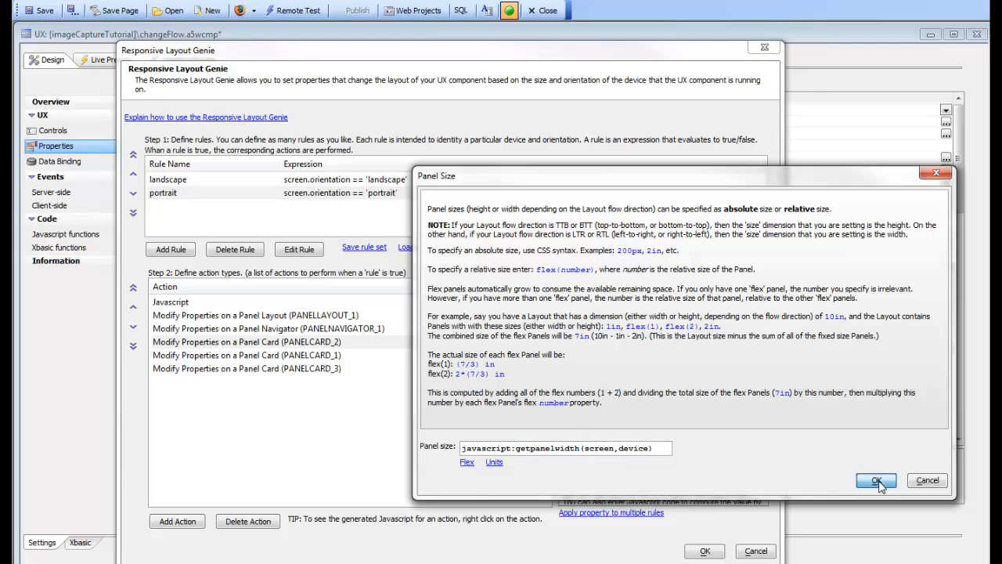
pyautogui.click(705, 550)
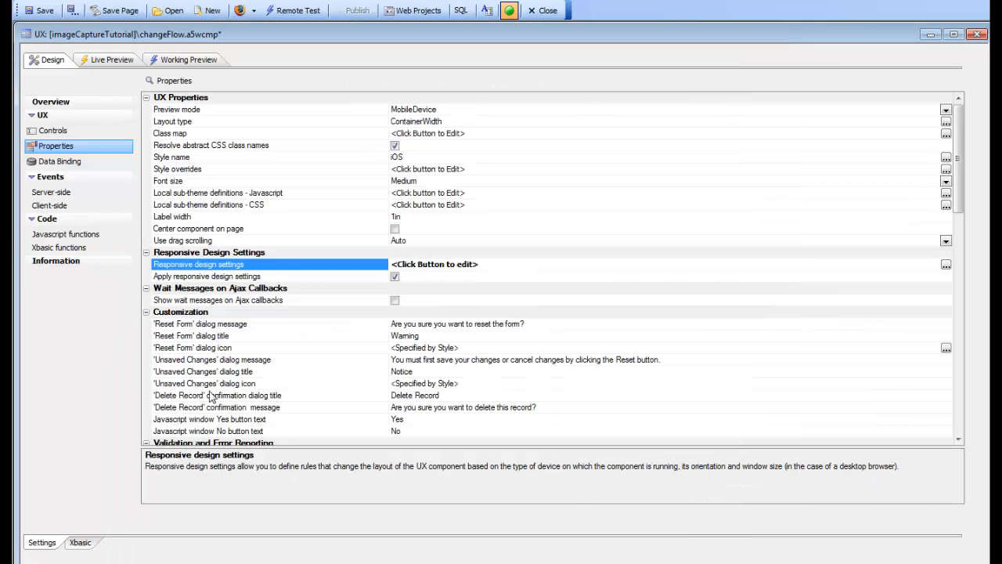
# Inspect the getpanelwidth function's arguments and return statement in the component's JavaScript functions.
pyautogui.click(80, 236)
pyautogui.click(199, 126)
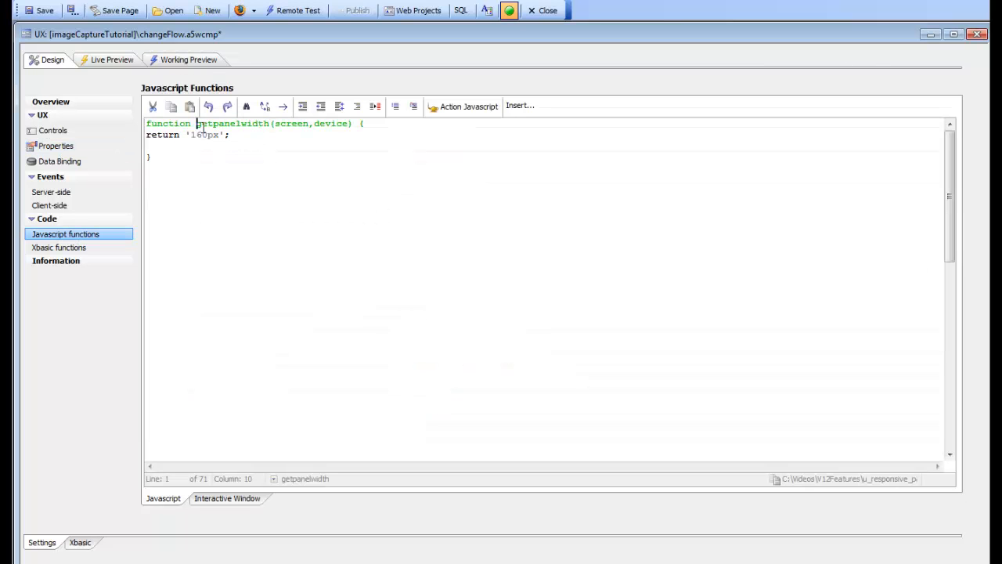
pyautogui.moveTo(194, 125); pyautogui.dragTo(348, 123)
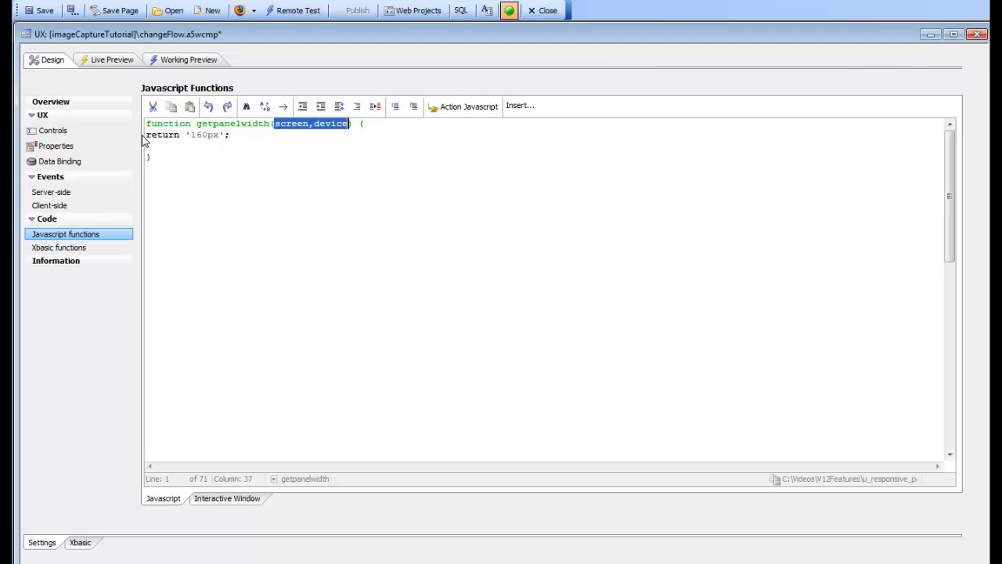
pyautogui.moveTo(145, 135); pyautogui.dragTo(246, 135)
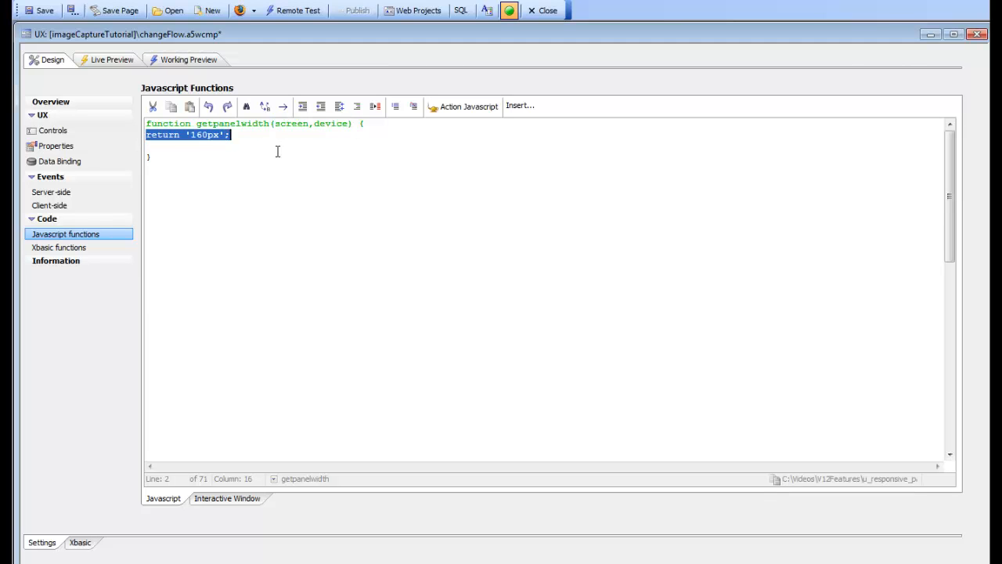
# Reopen the responsive design settings and compare the header state of the PANELCARD_1 action between the landscape and portrait rules.
pyautogui.click(58, 146)
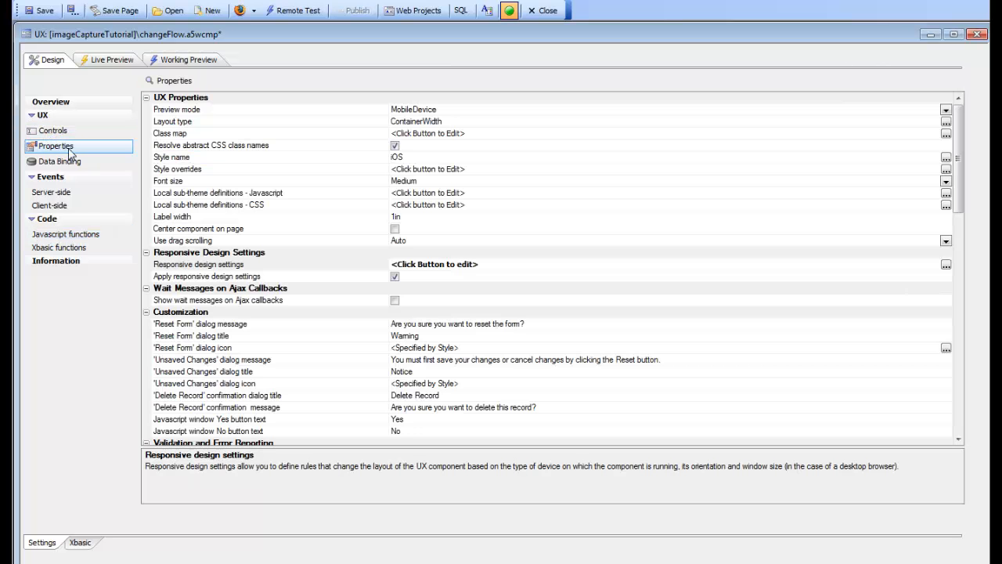
pyautogui.doubleClick(328, 267)
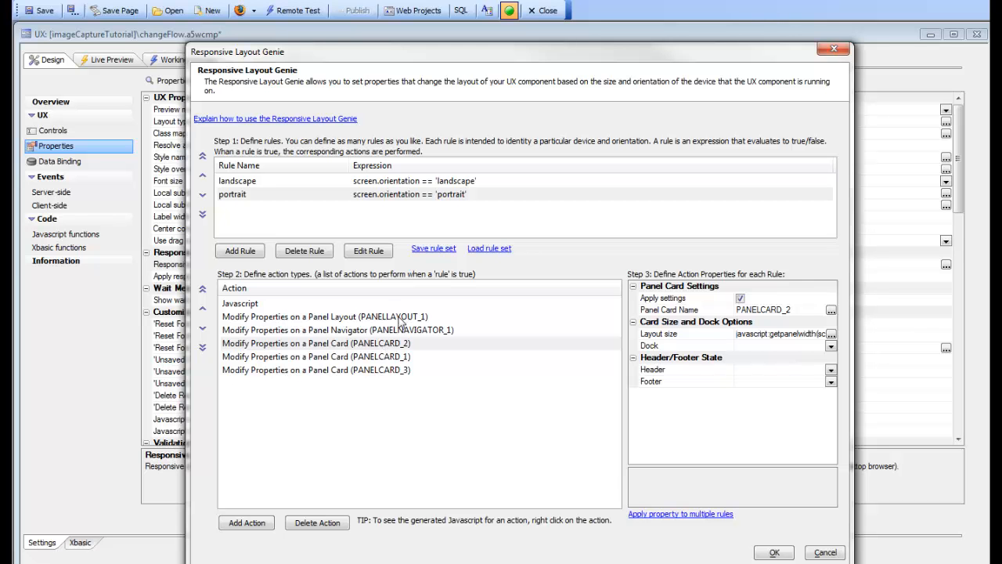
pyautogui.click(384, 358)
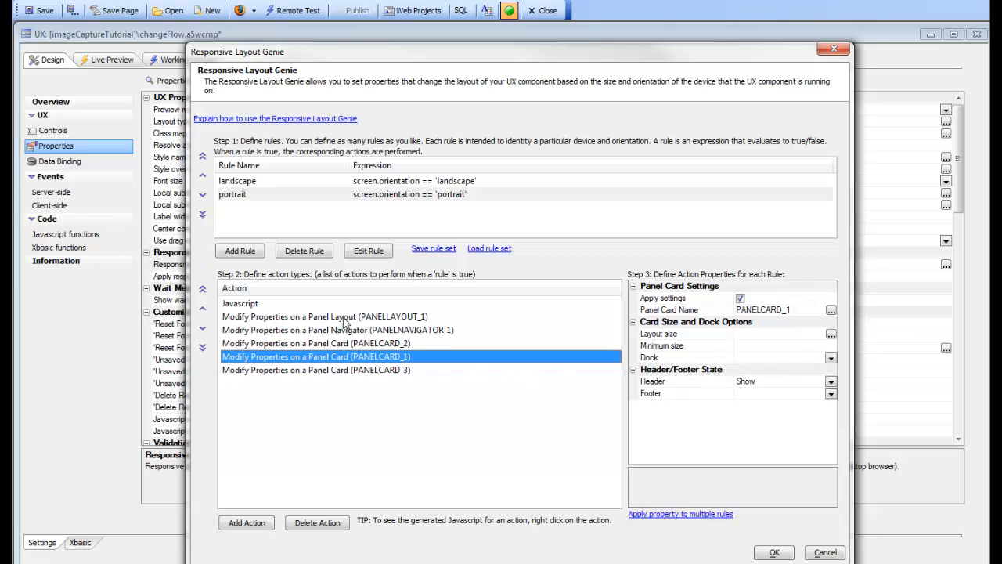
pyautogui.click(253, 185)
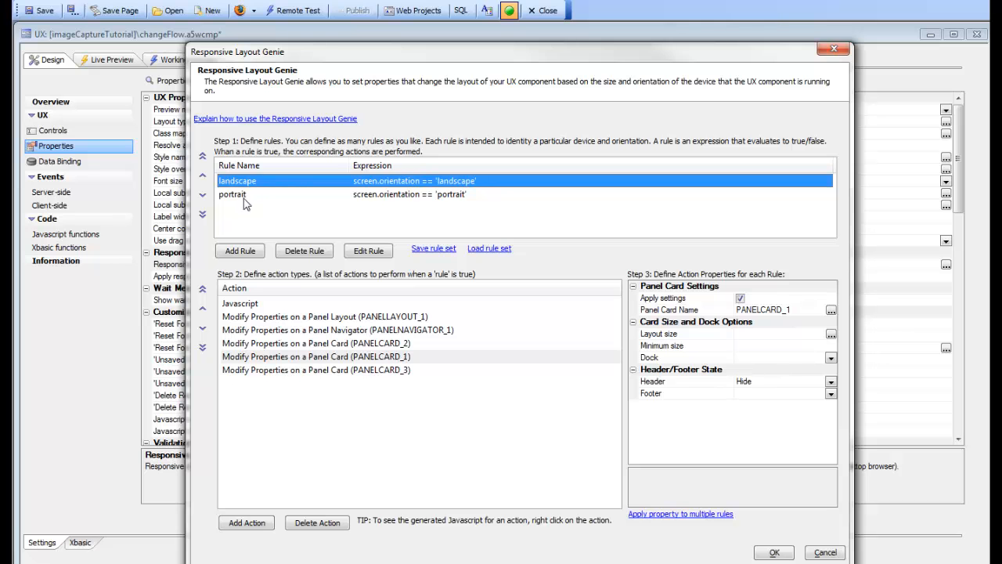
pyautogui.click(244, 198)
pyautogui.click(248, 186)
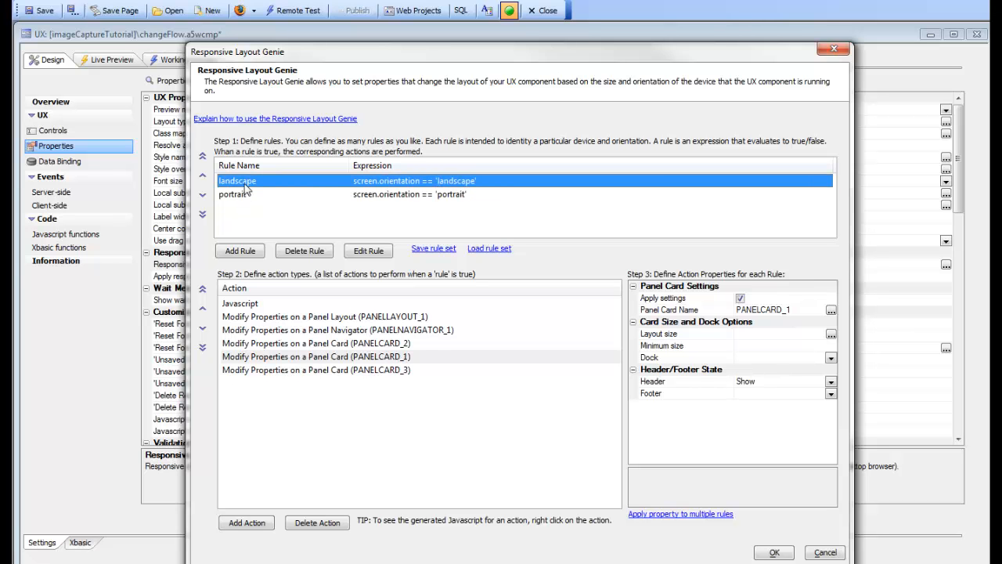
# Check the header and footer settings of the PANELCARD_3 action under both rules, and accept the responsive settings.
pyautogui.click(399, 372)
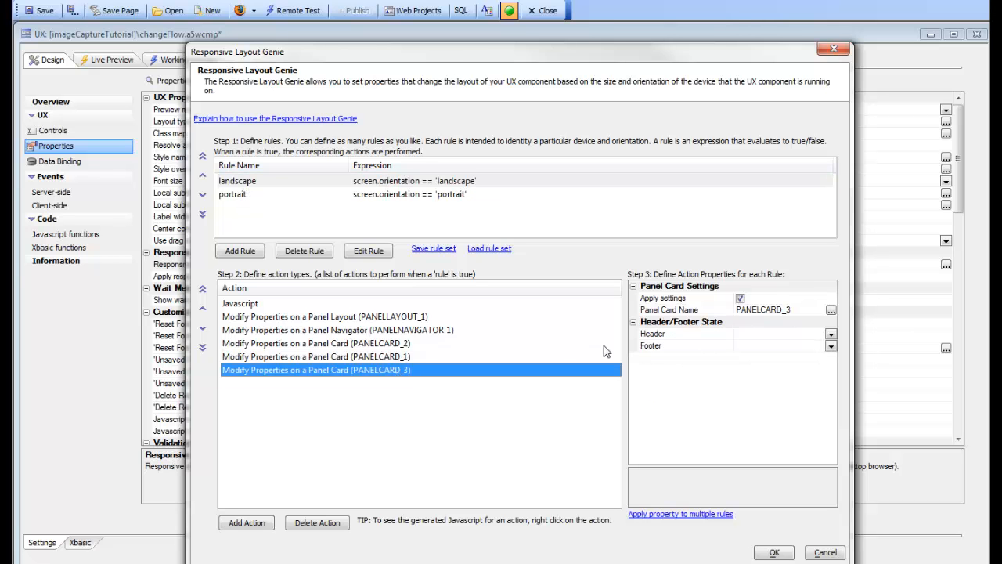
pyautogui.click(250, 198)
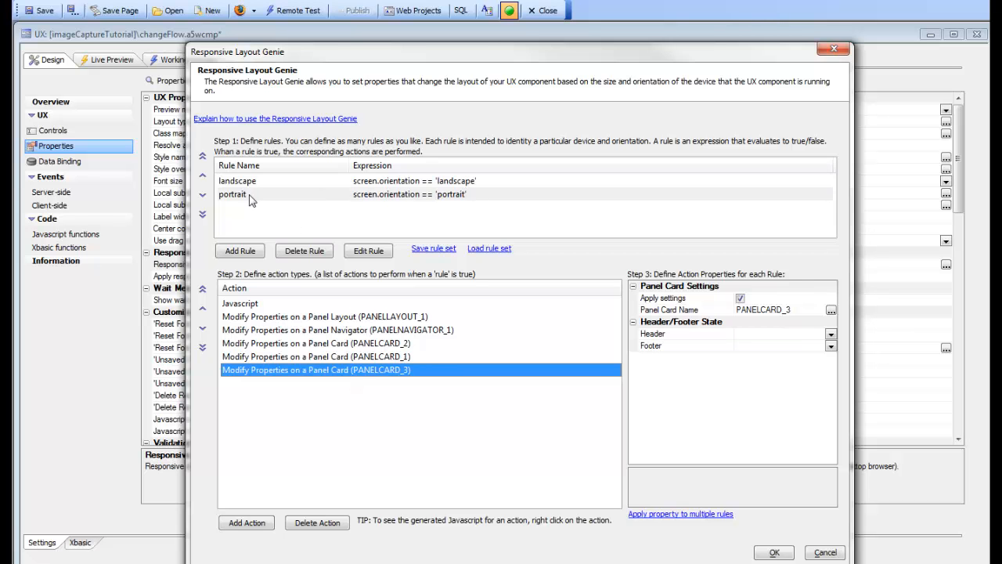
pyautogui.click(250, 197)
pyautogui.click(256, 182)
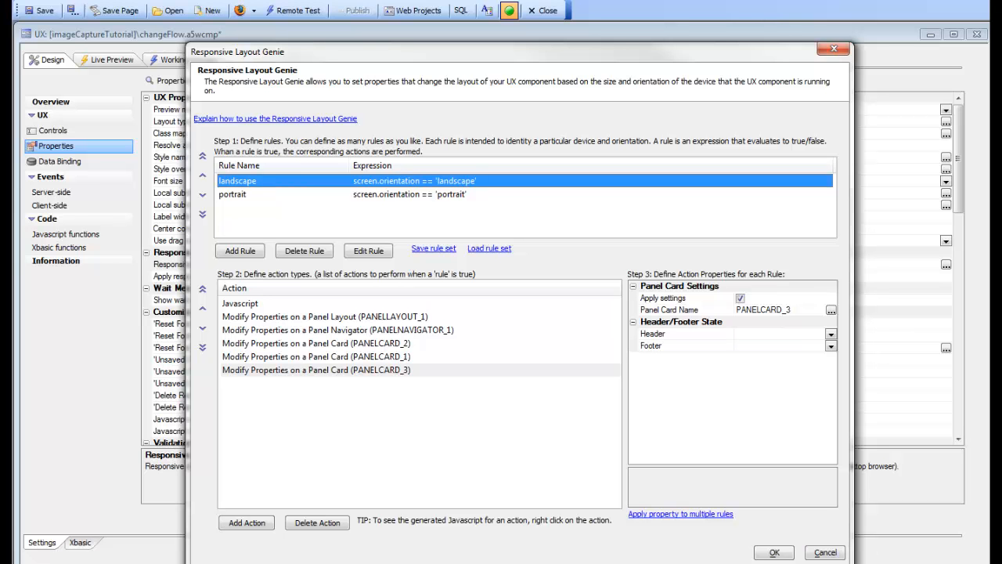
pyautogui.click(770, 554)
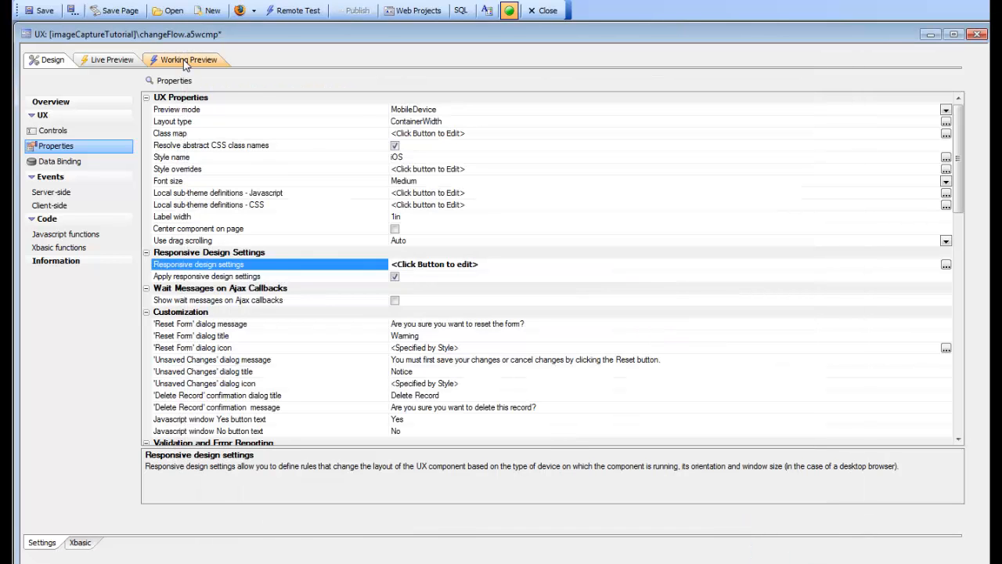
# Run the component in Working Preview, look over the iPhone 4 (vertical) layout and switch the device to iPhone 4 (horizontal).
pyautogui.click(185, 61)
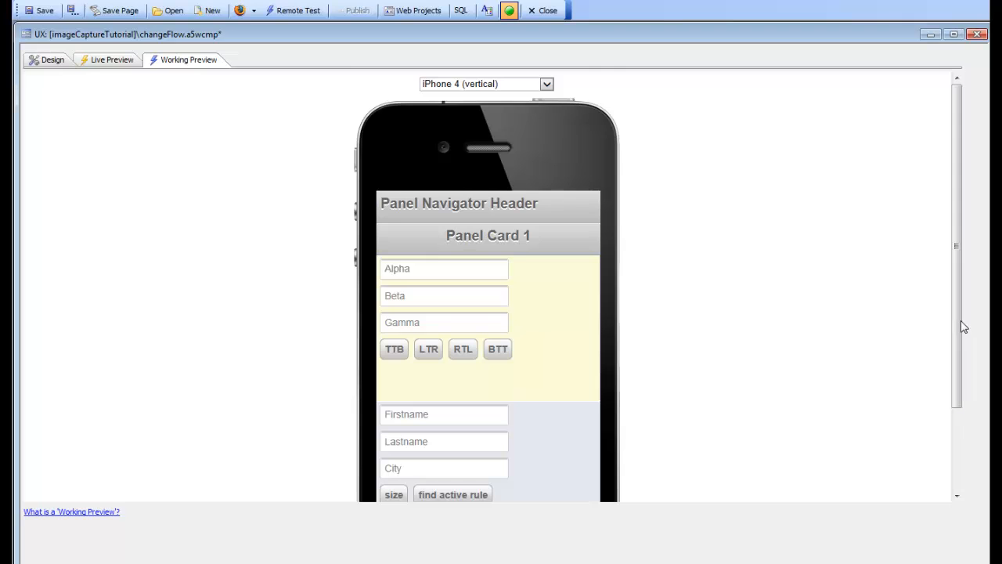
pyautogui.moveTo(964, 324); pyautogui.dragTo(966, 392)
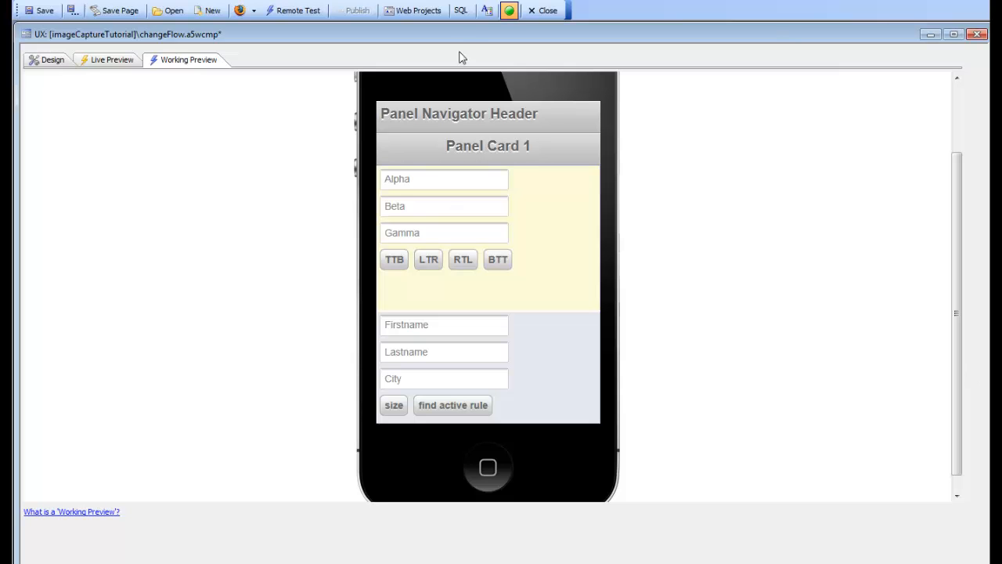
pyautogui.scroll(2, 442, 221)
pyautogui.click(485, 84)
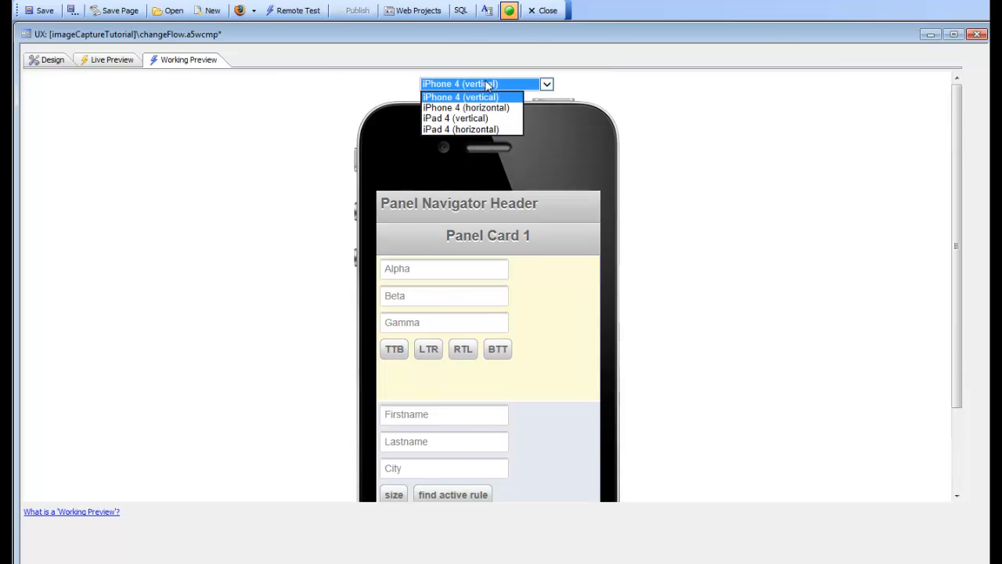
pyautogui.click(479, 108)
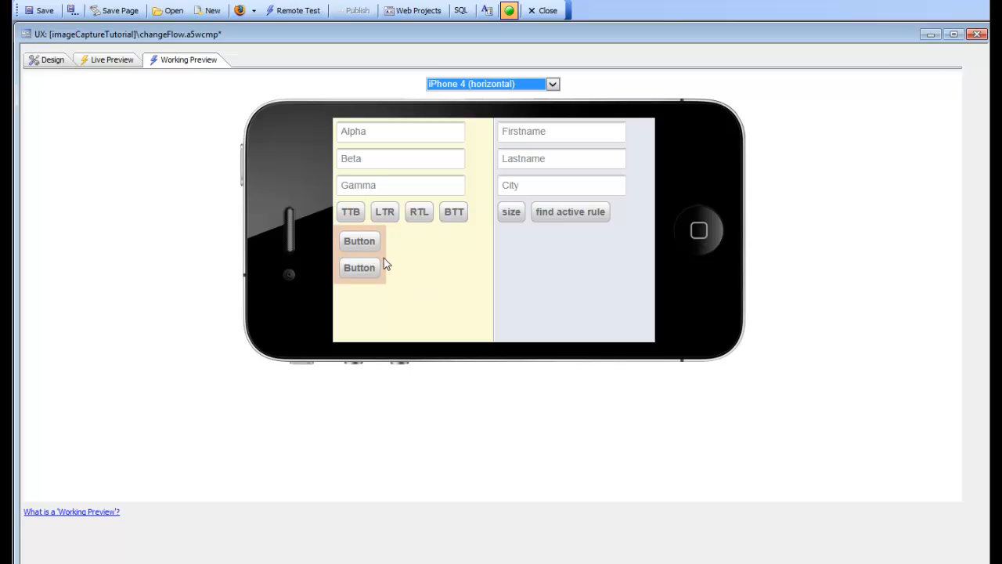
# Return to the control tree in the design and select CONTAINER_1, which holds the two buttons, in PANELCARD_1.
pyautogui.click(52, 61)
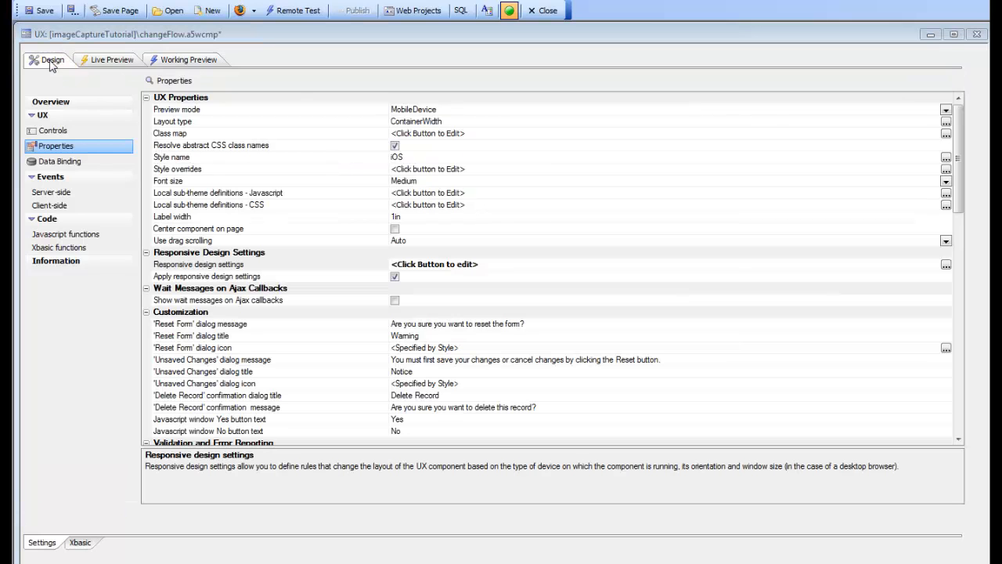
pyautogui.click(54, 135)
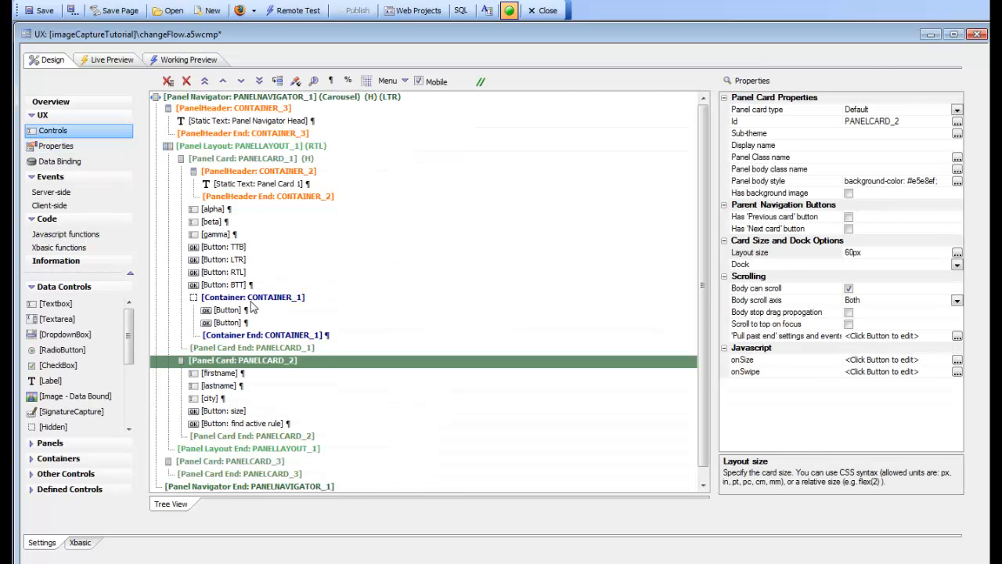
pyautogui.click(250, 303)
pyautogui.click(227, 312)
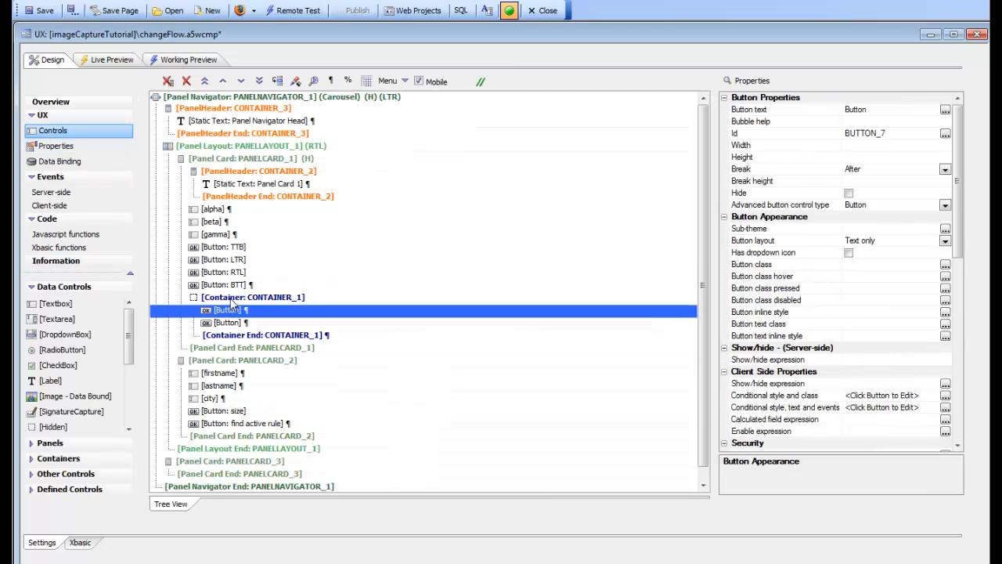
pyautogui.click(235, 300)
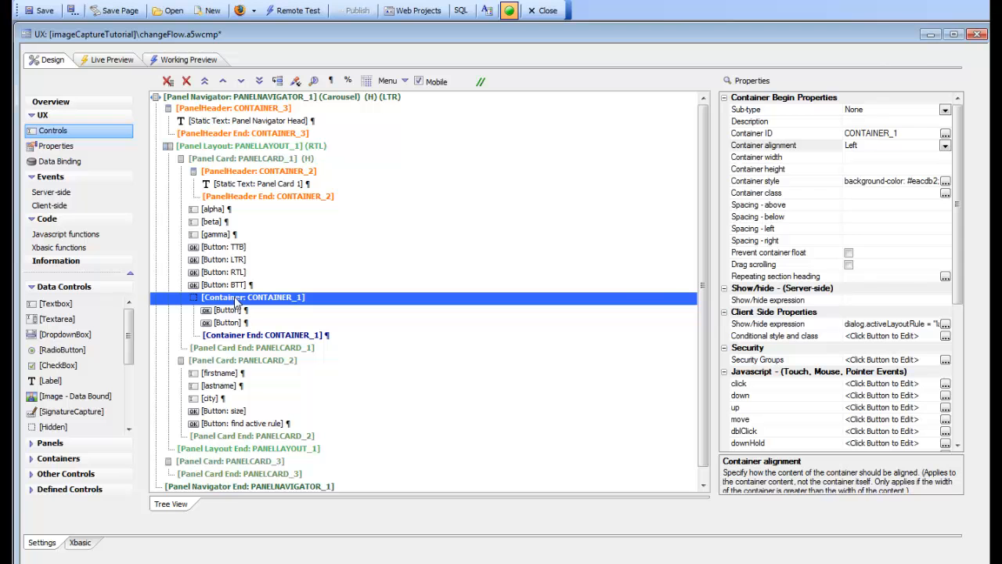
# Examine CONTAINER_1's client-side show/hide expression, including the insertable fields with dialog.activeLayoutRule and the "landscape" comparison value, and accept it.
pyautogui.doubleClick(756, 324)
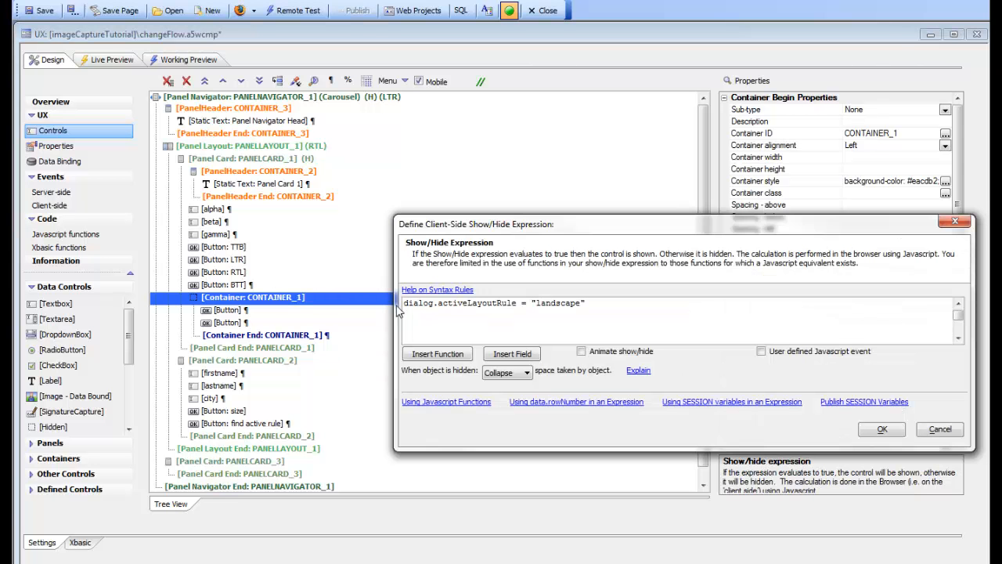
pyautogui.click(505, 356)
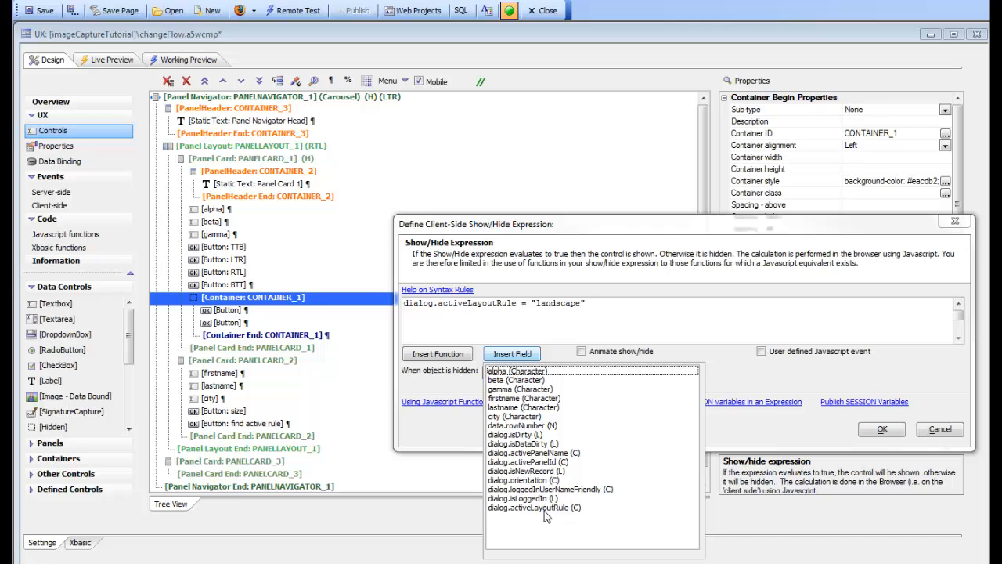
pyautogui.click(510, 356)
pyautogui.click(420, 303)
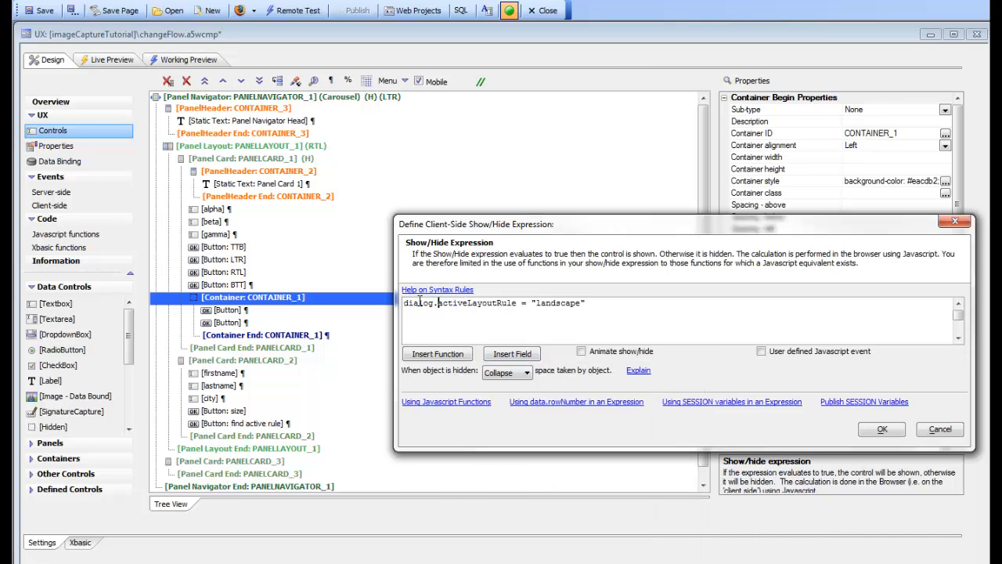
pyautogui.moveTo(403, 303); pyautogui.dragTo(537, 303)
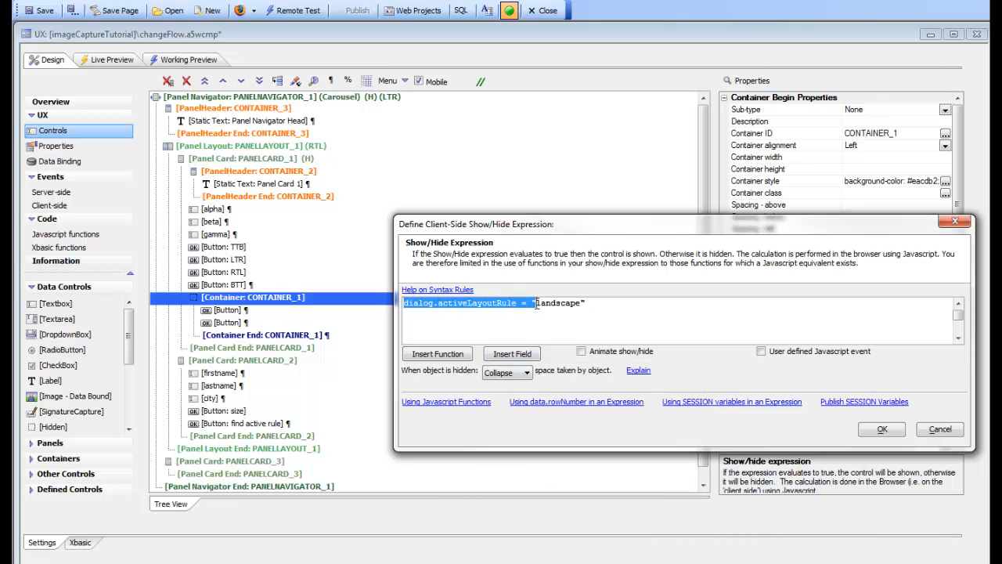
pyautogui.click(476, 306)
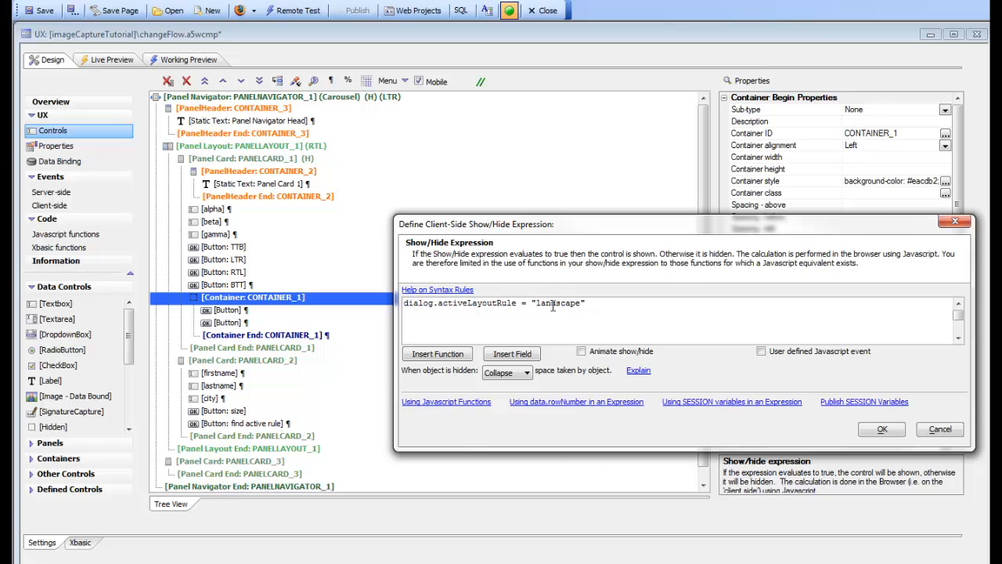
pyautogui.moveTo(534, 303); pyautogui.dragTo(589, 304)
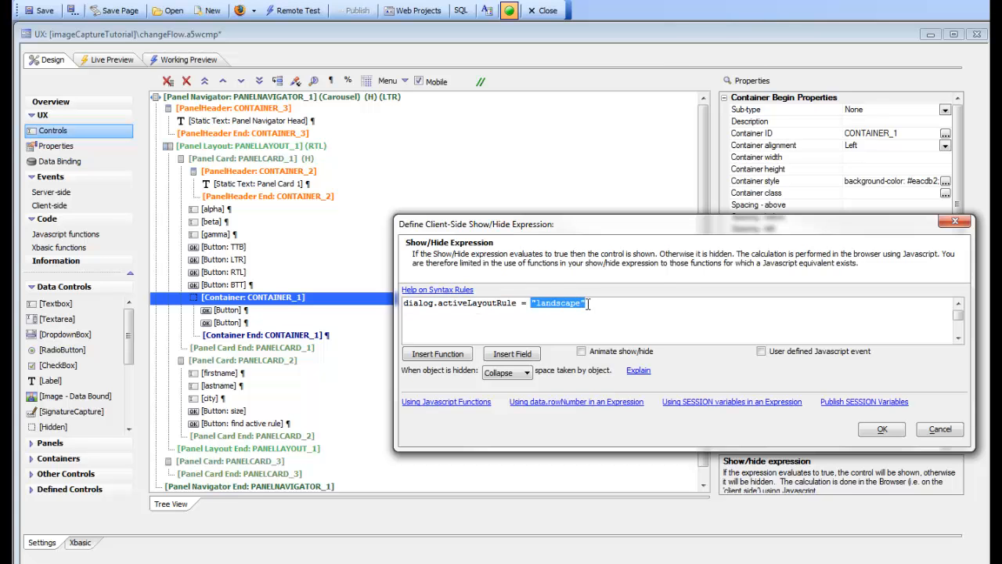
pyautogui.click(890, 433)
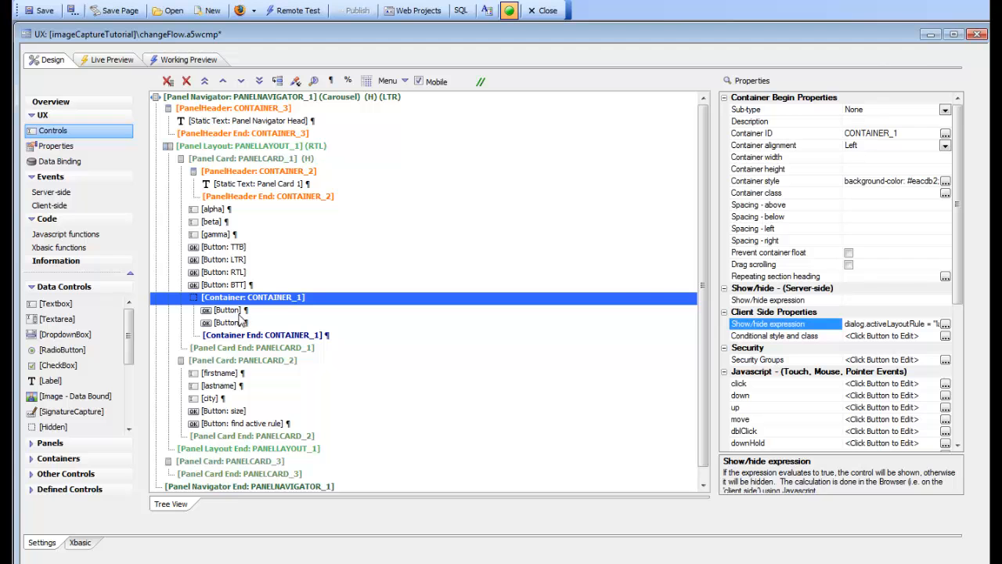
# Reopen CONTAINER_1's client-side show/hide expression, highlight the word landscape in it, and accept the expression.
pyautogui.click(946, 323)
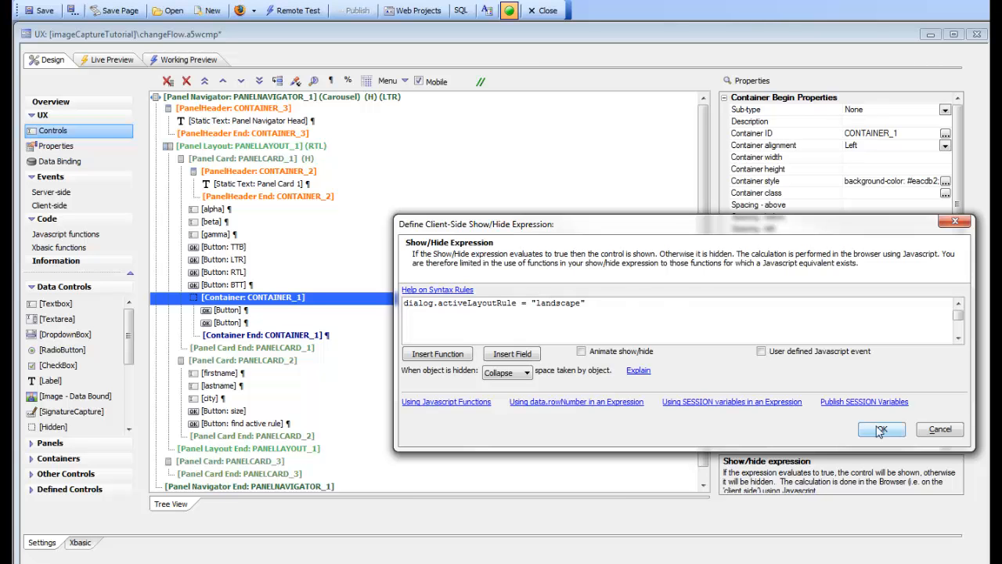
pyautogui.doubleClick(547, 303)
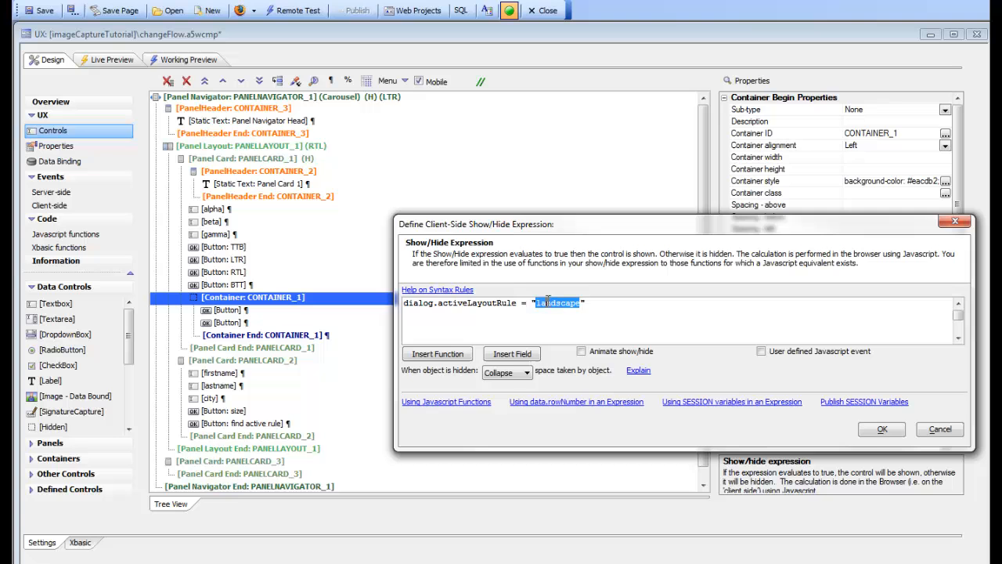
pyautogui.click(875, 430)
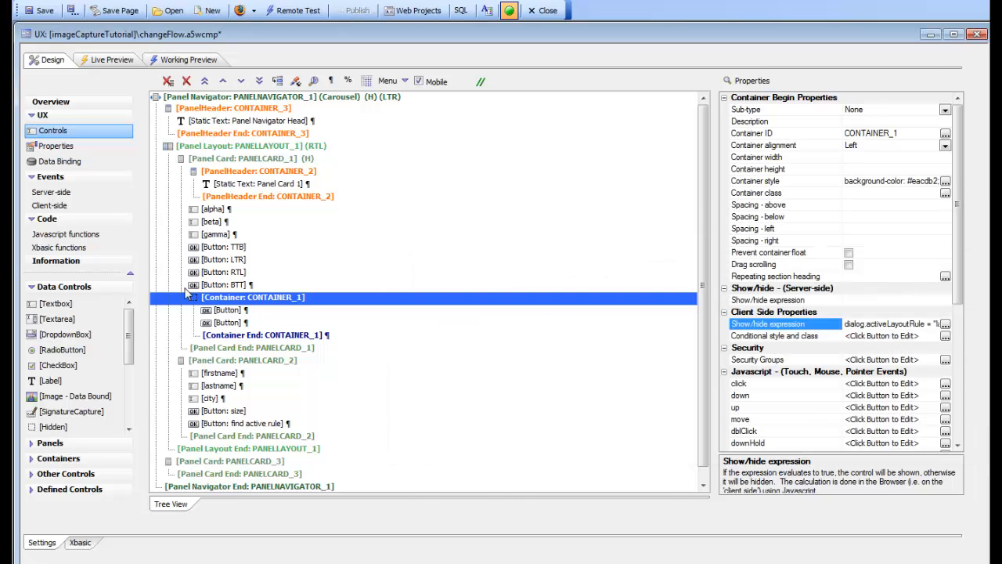
# Check the landscape rule's name and expression in the responsive design settings, and look at the component in Working Preview before returning to the design.
pyautogui.click(58, 148)
pyautogui.doubleClick(333, 267)
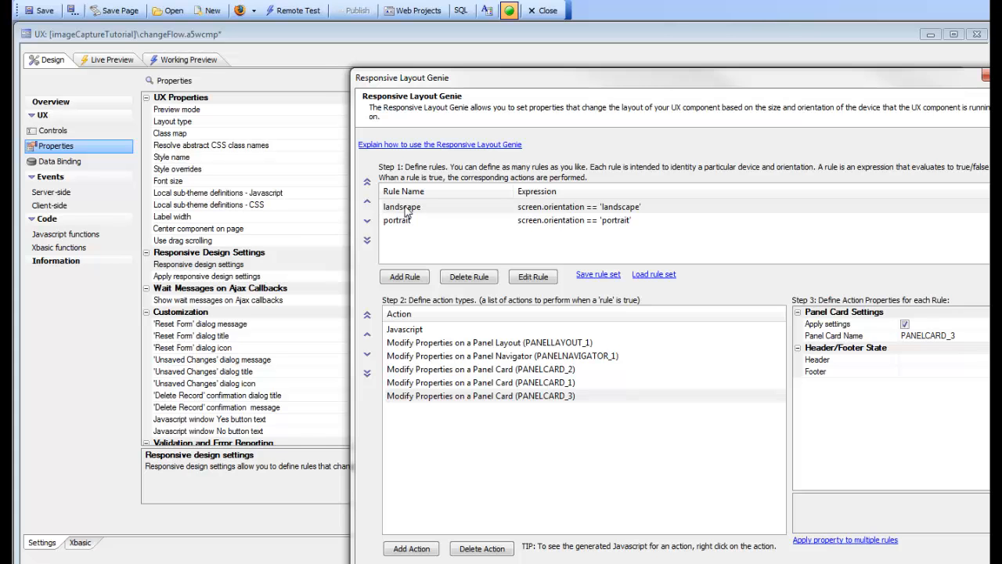
pyautogui.doubleClick(406, 210)
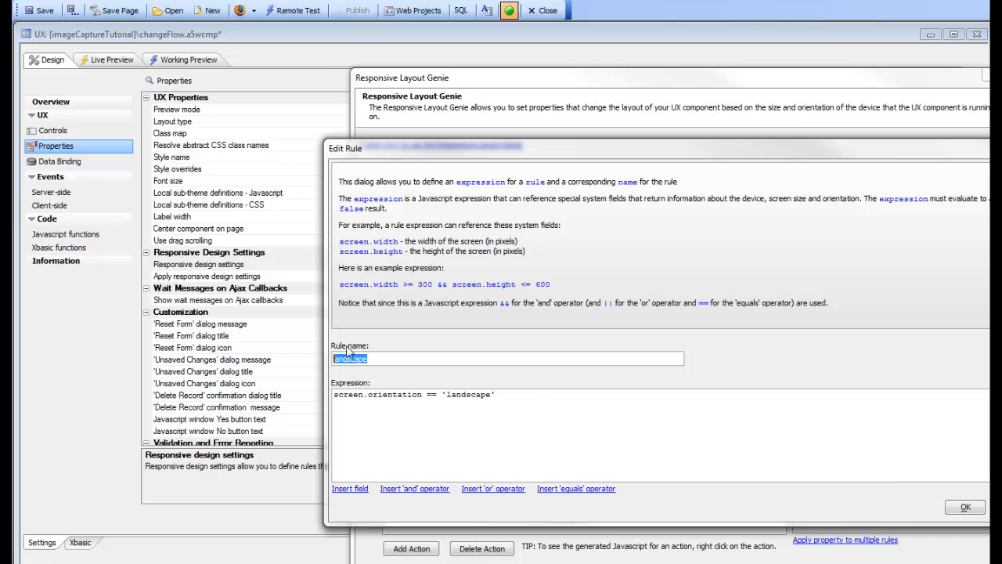
pyautogui.click(966, 509)
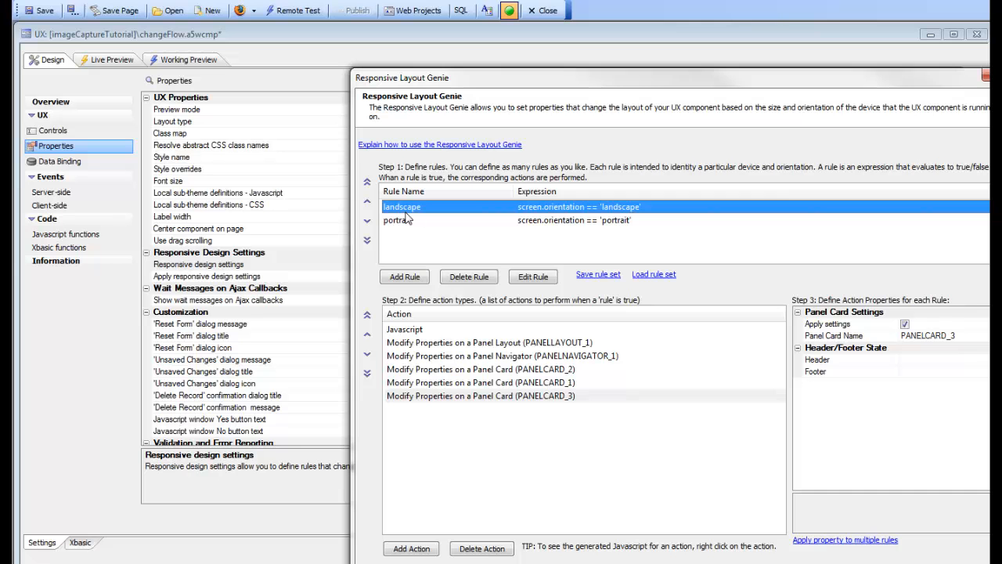
pyautogui.click(875, 560)
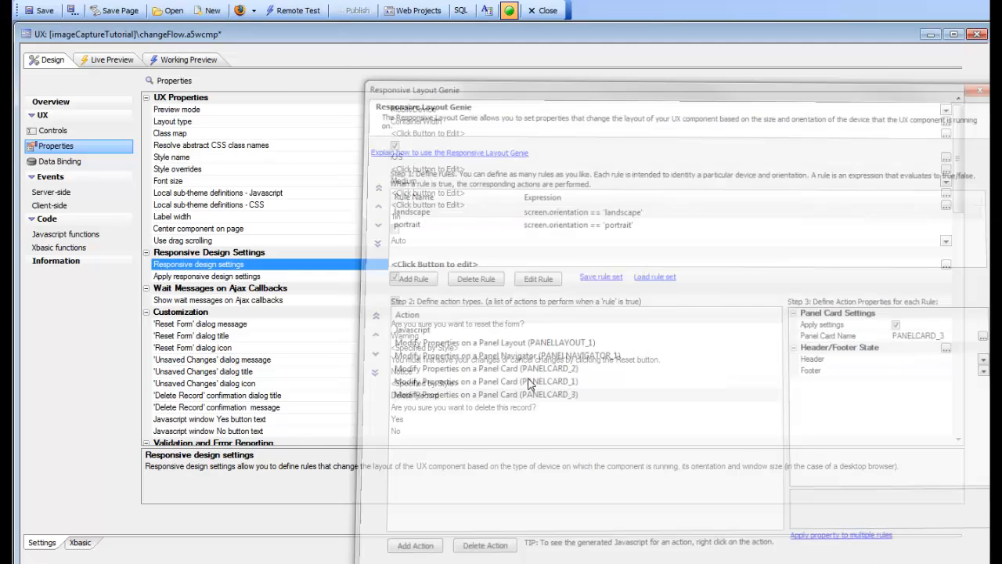
pyautogui.click(178, 62)
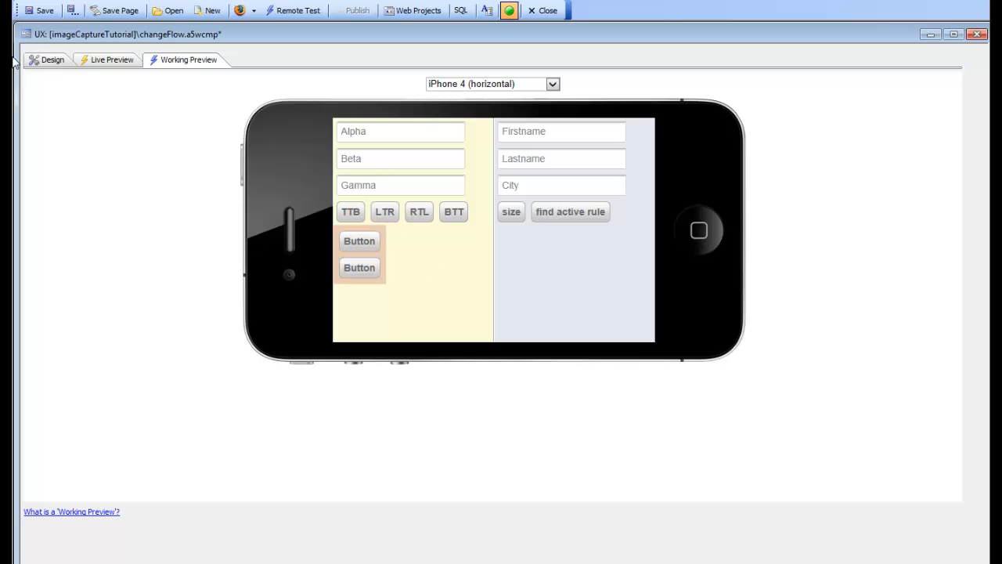
pyautogui.click(49, 60)
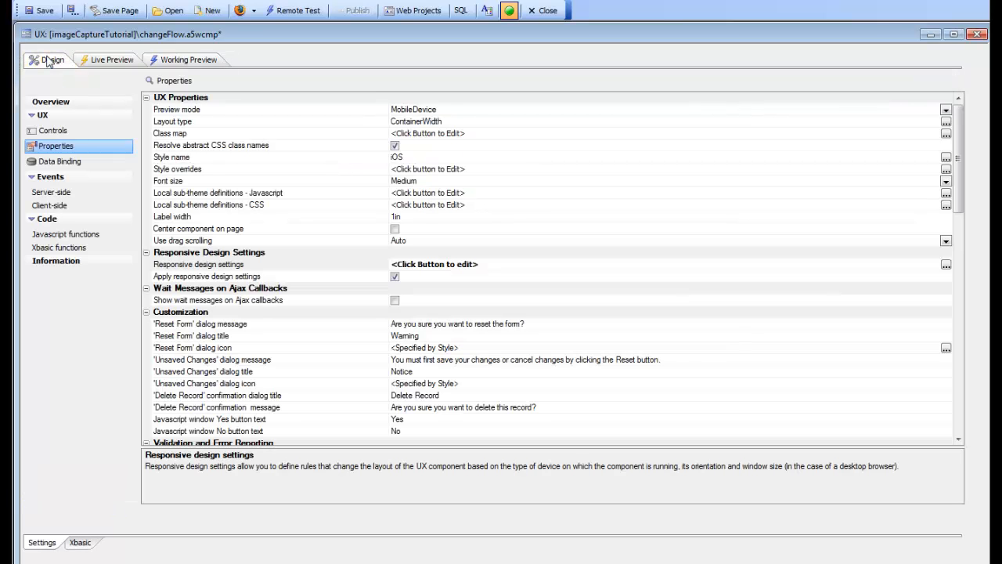
# Reopen the responsive design settings, review the action types available for adding without adding one, and select the existing Javascript action.
pyautogui.doubleClick(258, 266)
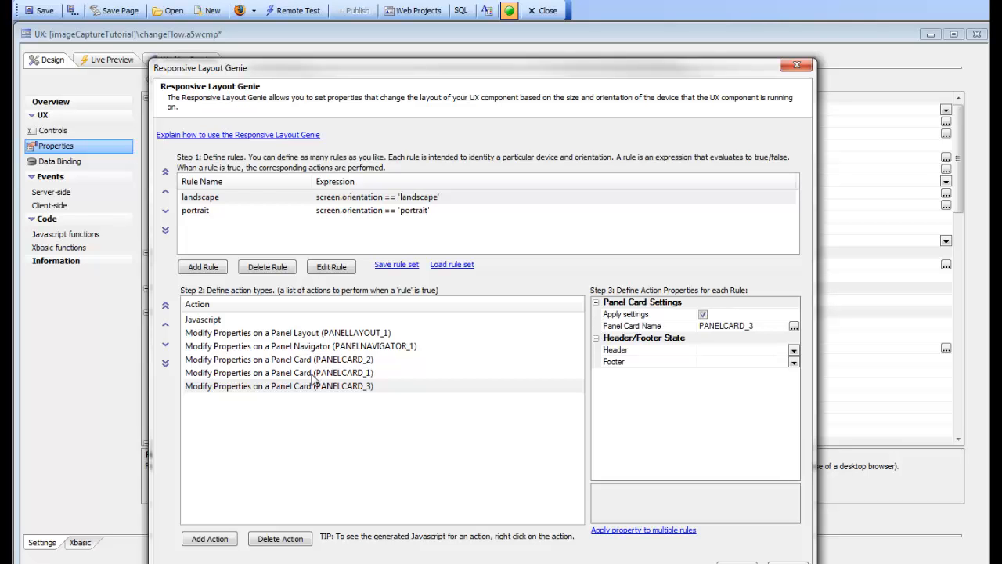
pyautogui.click(205, 540)
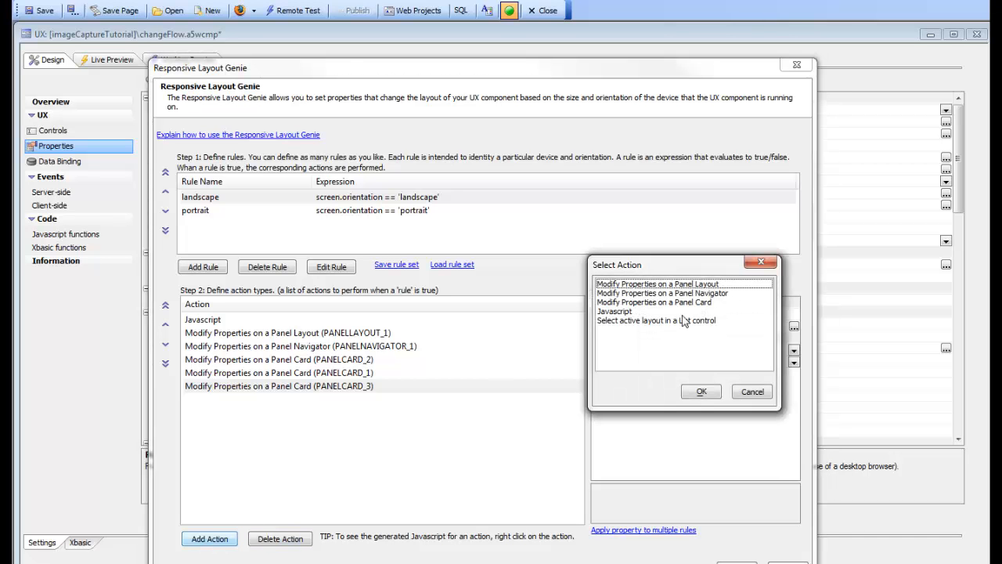
pyautogui.click(750, 391)
pyautogui.click(203, 319)
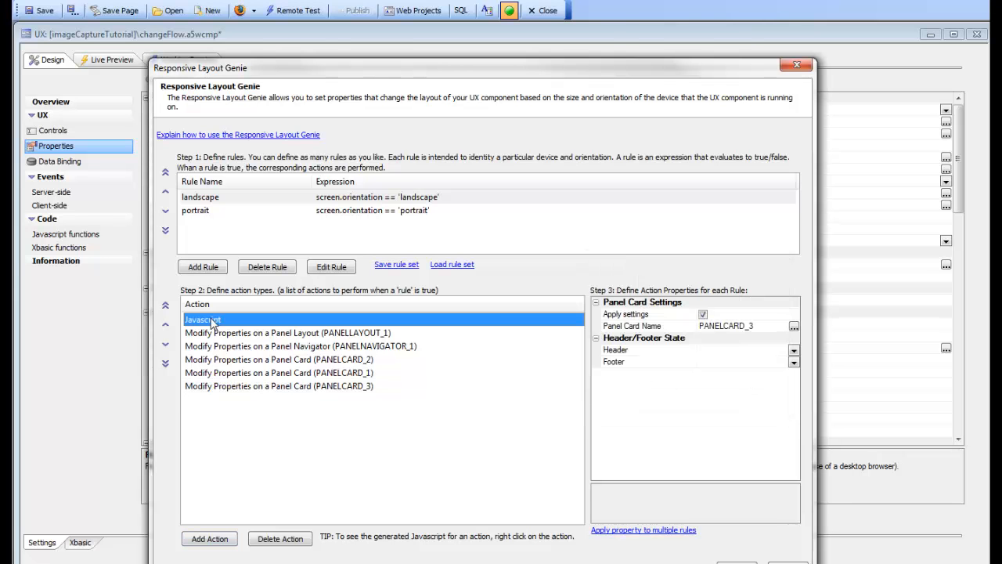